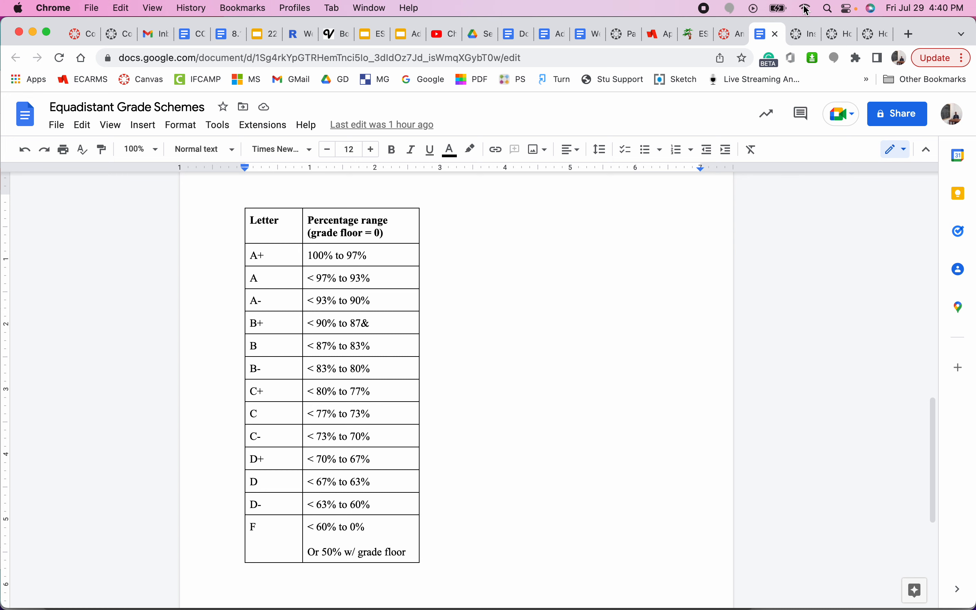
Step: Read the guides on course grading schemes and on adding schemes to assignments, then return to the Instructor Guide contents
left_click(803, 34)
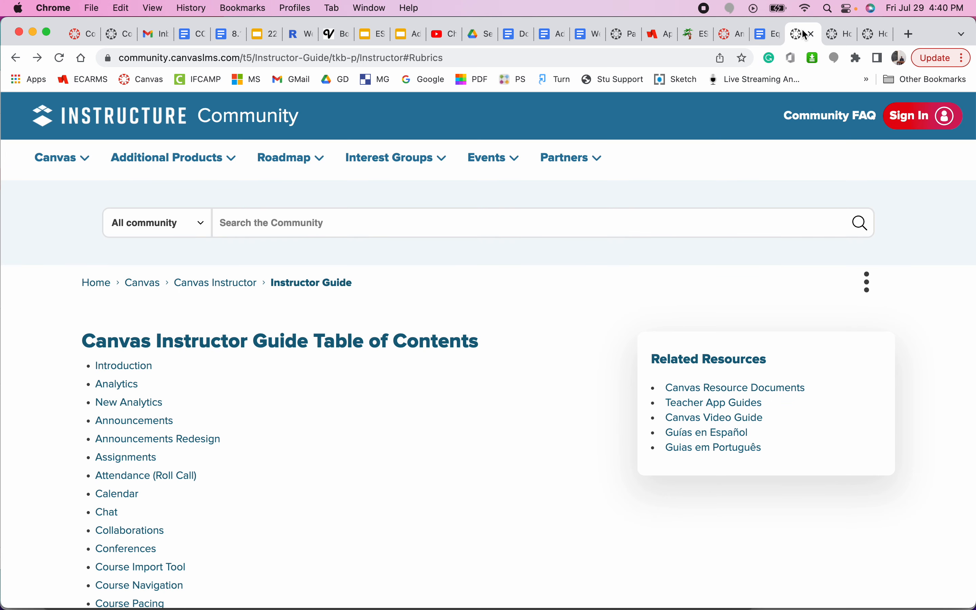
left_click(837, 36)
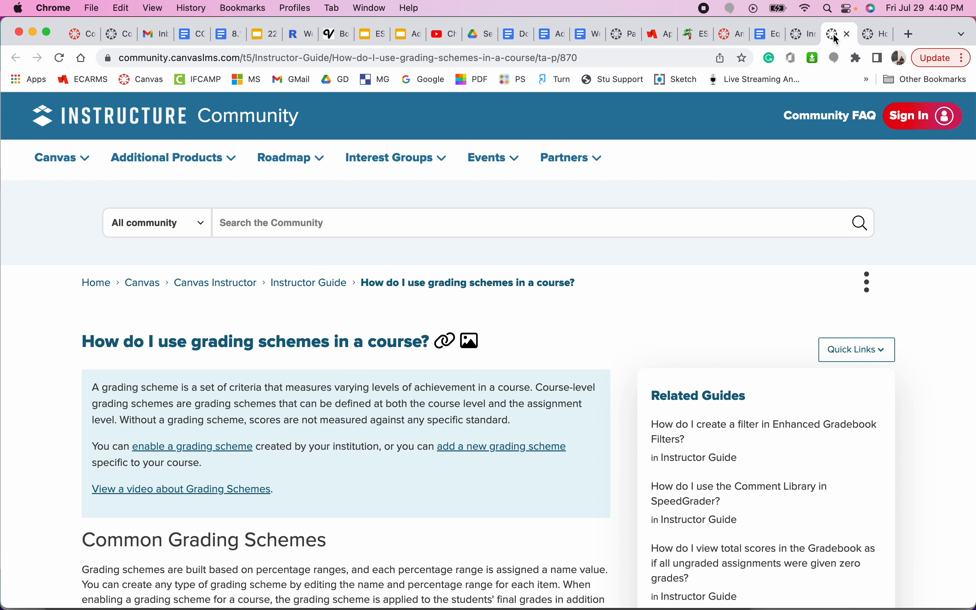
left_click(879, 35)
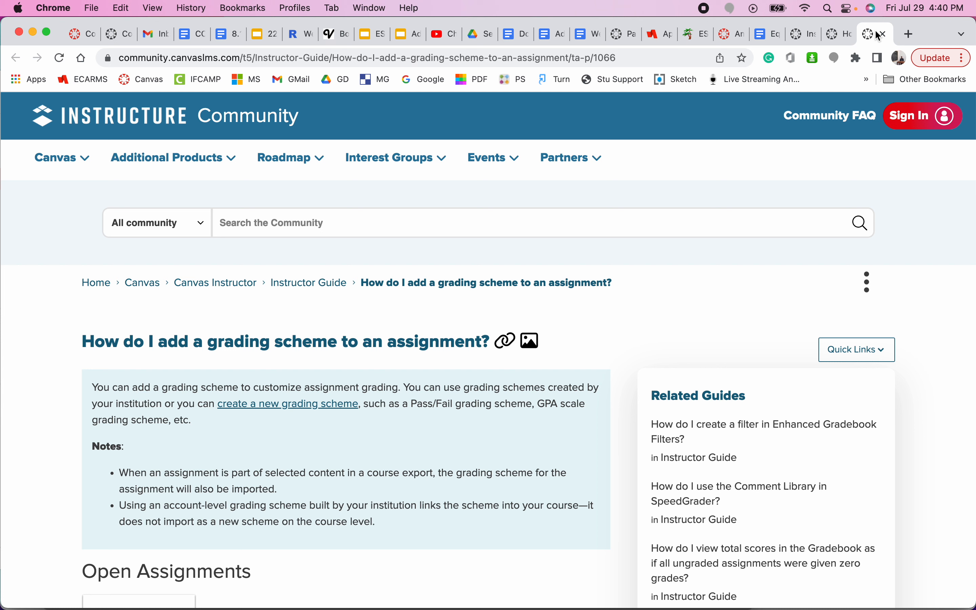
left_click(842, 38)
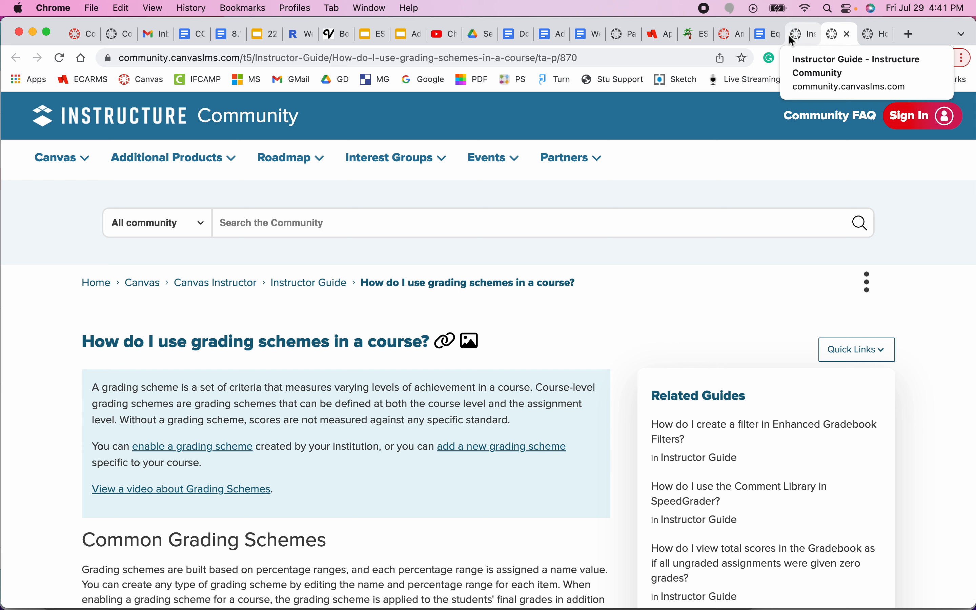
left_click(805, 38)
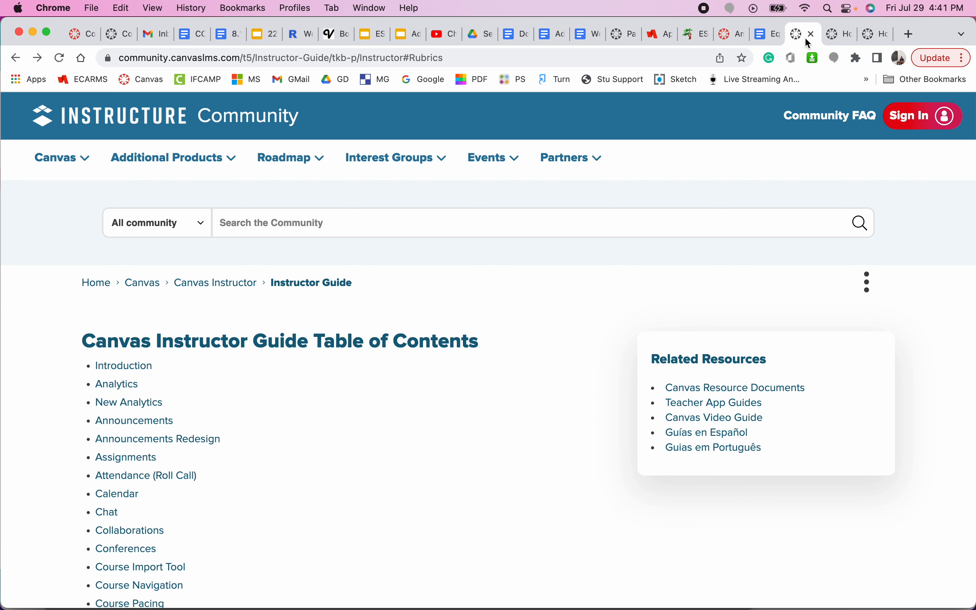
Step: In American Lit's Settings, check Enable course grading scheme and update the course details
left_click(725, 35)
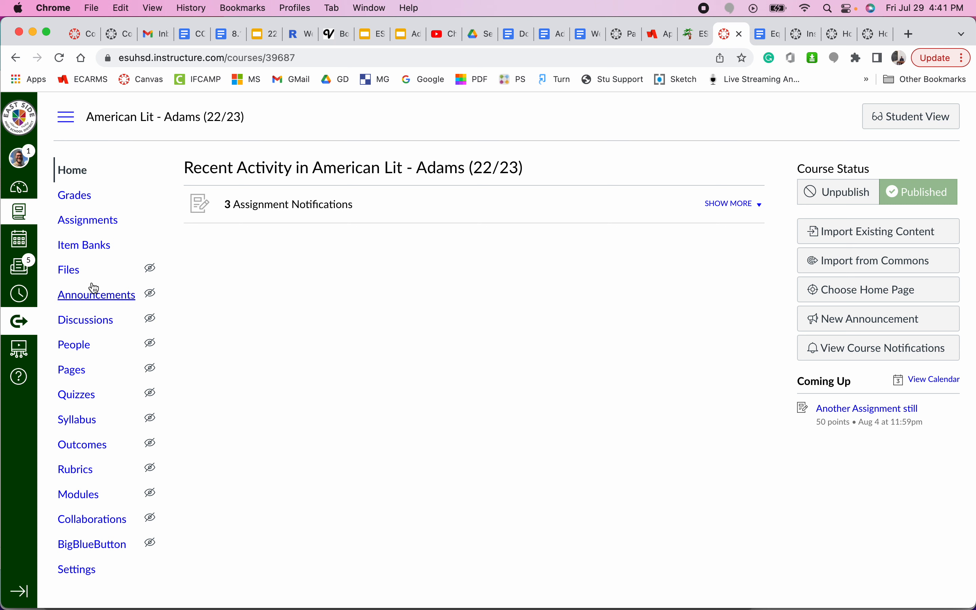
left_click(82, 570)
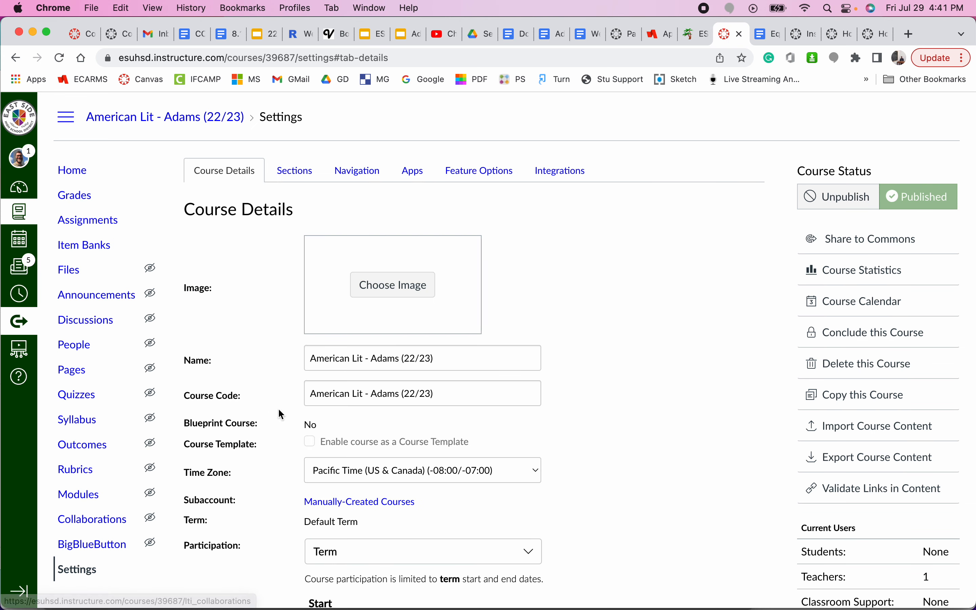
scroll(567, 410, "down", 10)
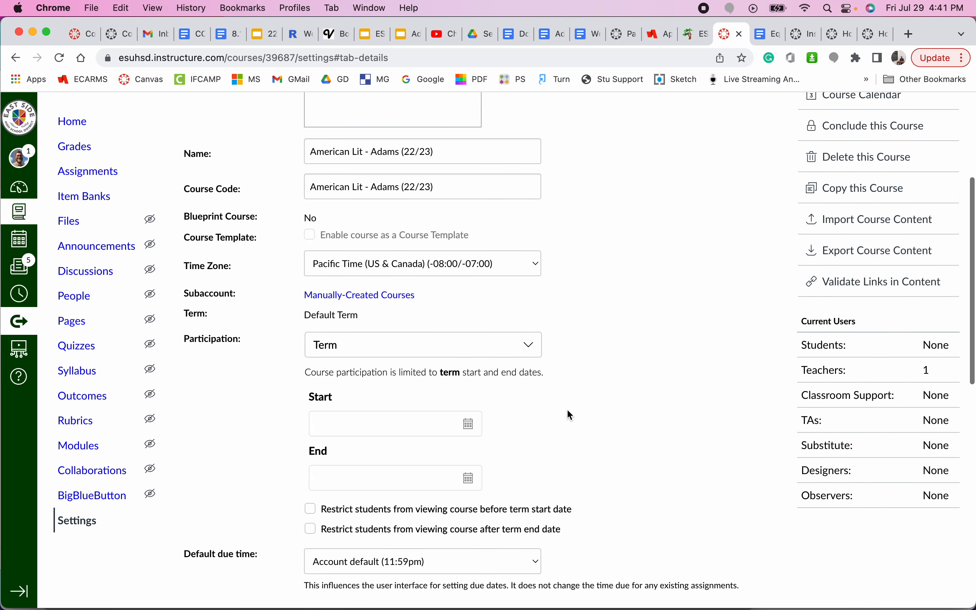
scroll(567, 410, "down", 2)
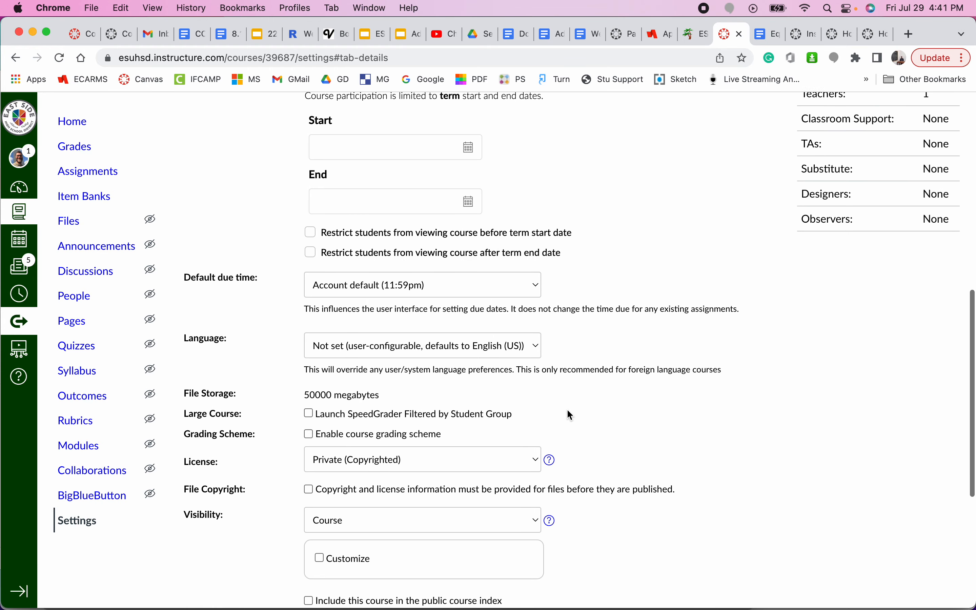
left_click(313, 437)
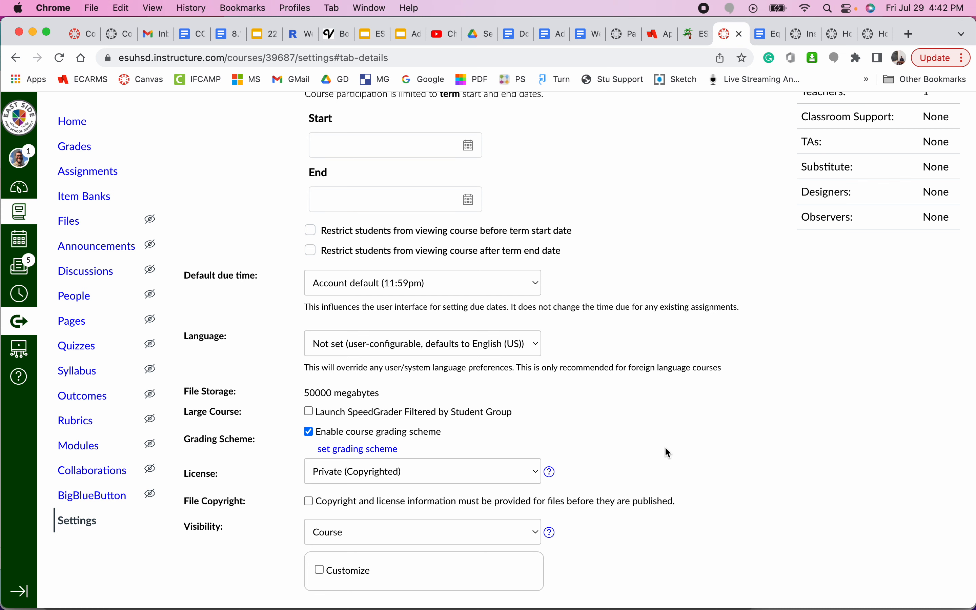
scroll(665, 446, "down", 5)
left_click(679, 542)
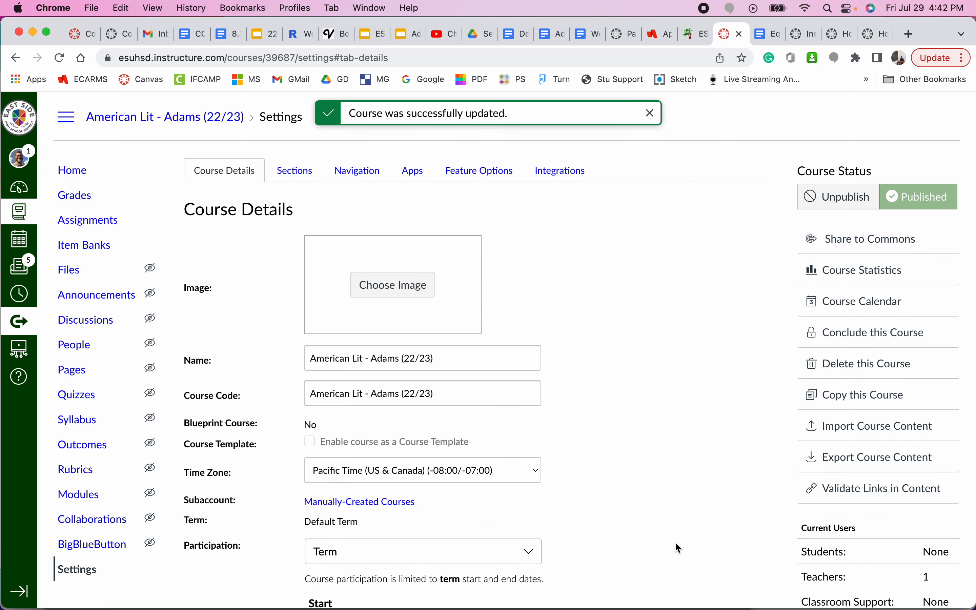
scroll(679, 548, "down", 10)
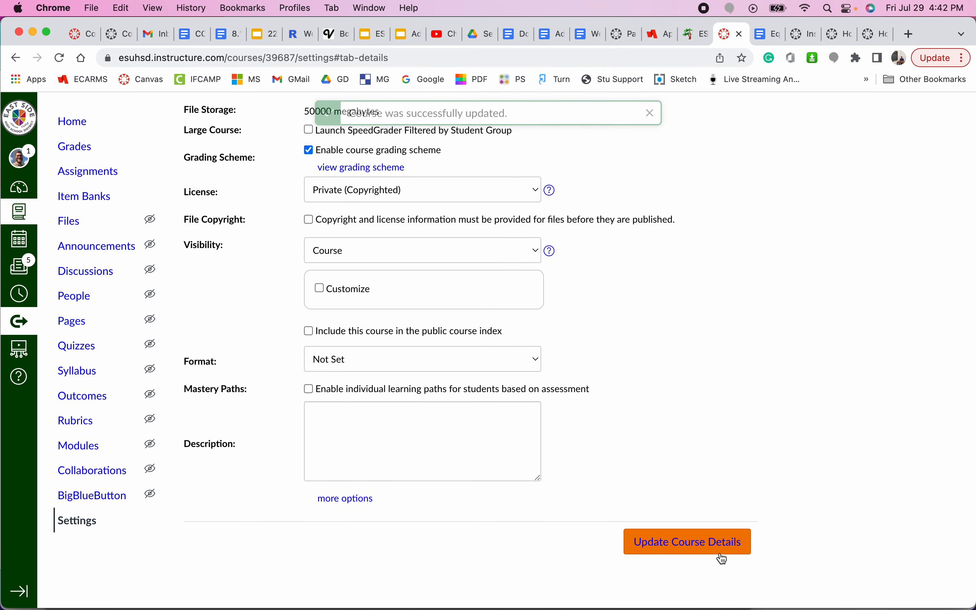
scroll(706, 404, "up", 5)
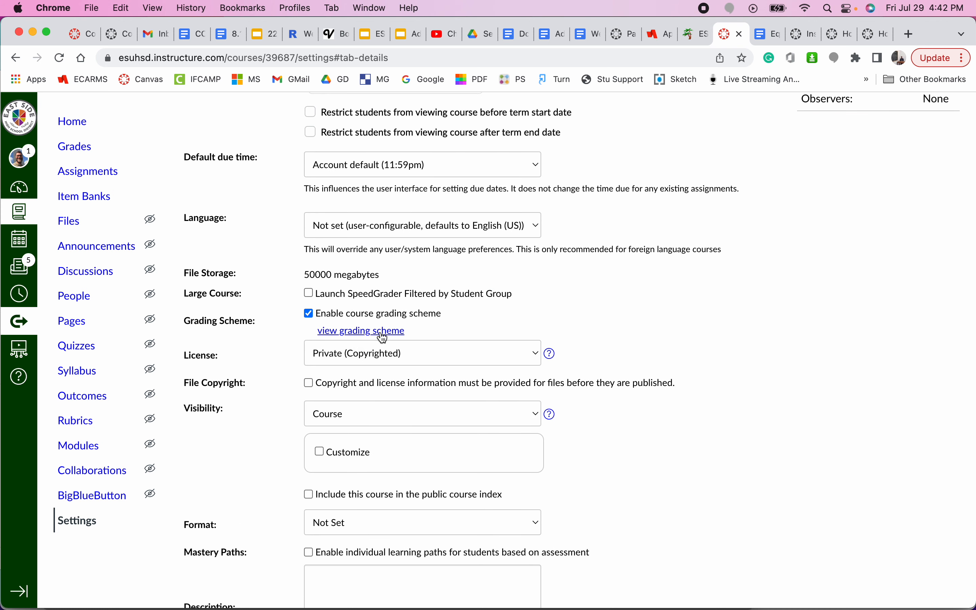
Step: View the course's Default Grading Scheme (A 100–94% to F) and compare it with the Equadistant Grade Schemes doc
left_click(362, 335)
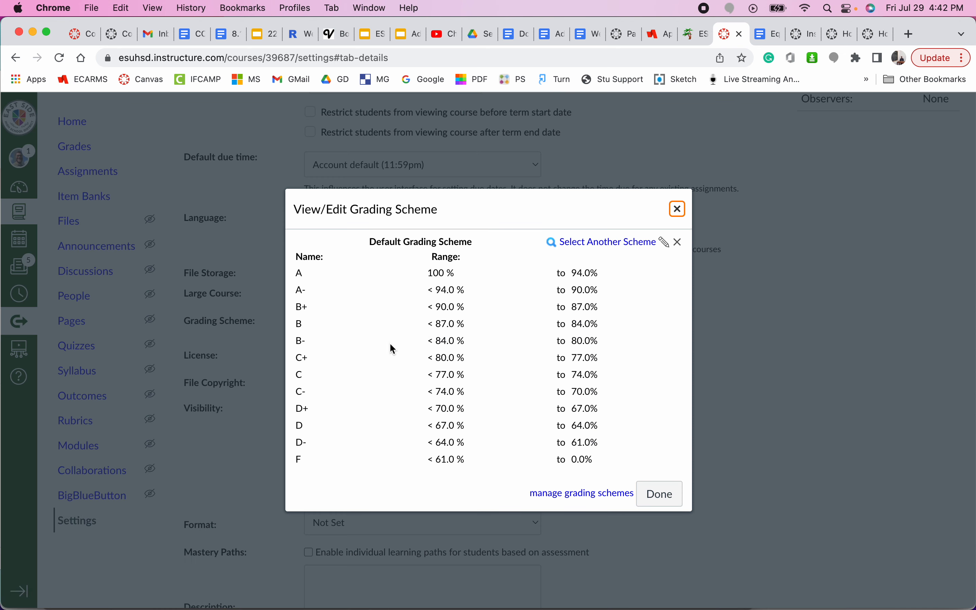
left_click(755, 36)
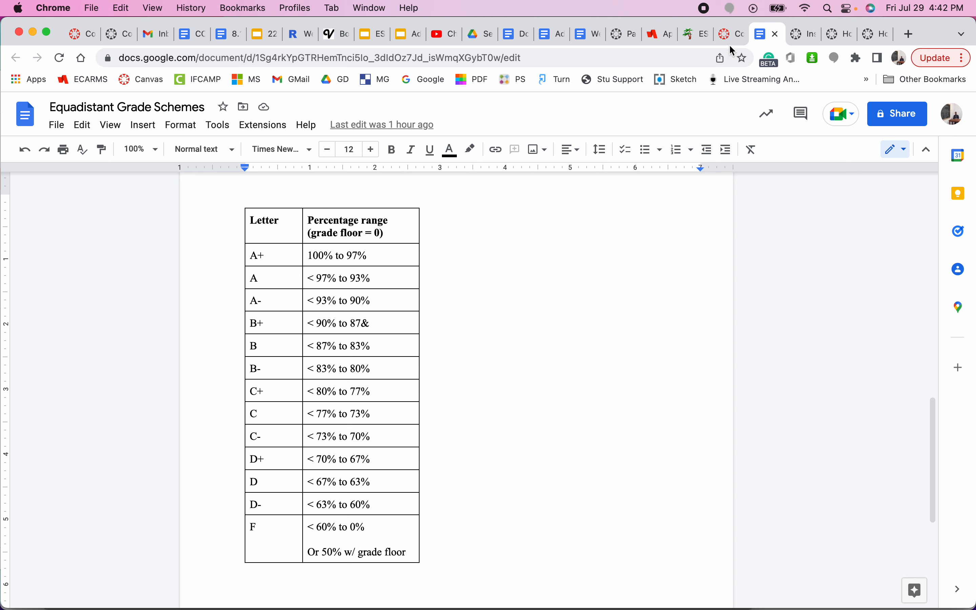
left_click(729, 34)
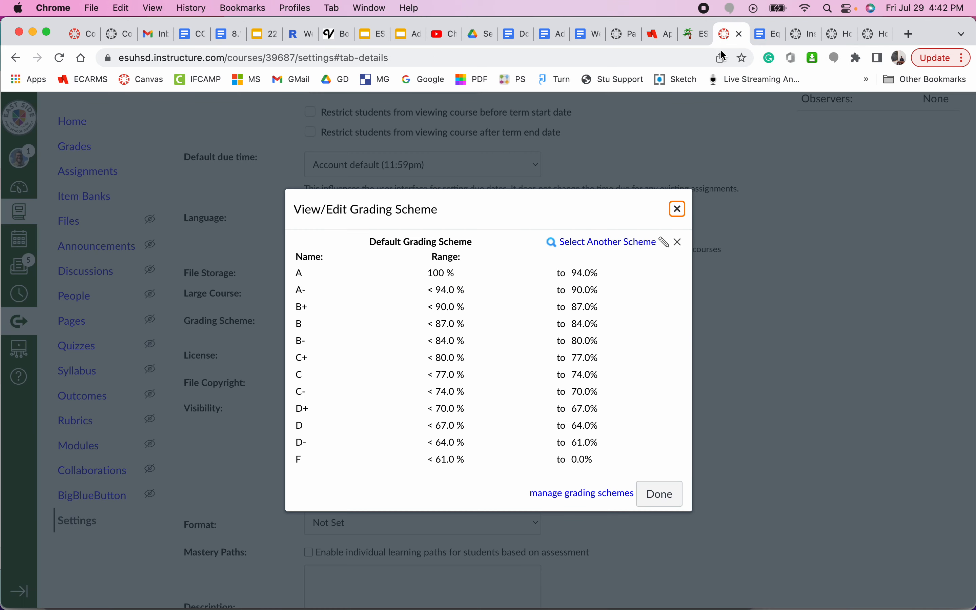
Step: Preview the other schemes, including Pass / Fail, and apply the Standard 100% Scale (A+ to F)
left_click(599, 243)
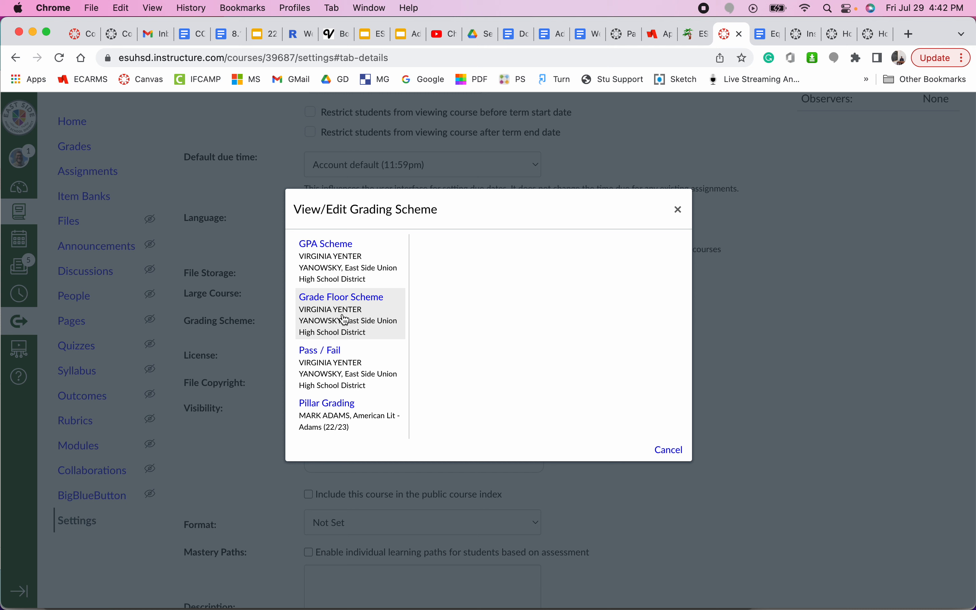
scroll(344, 320, "down", 3)
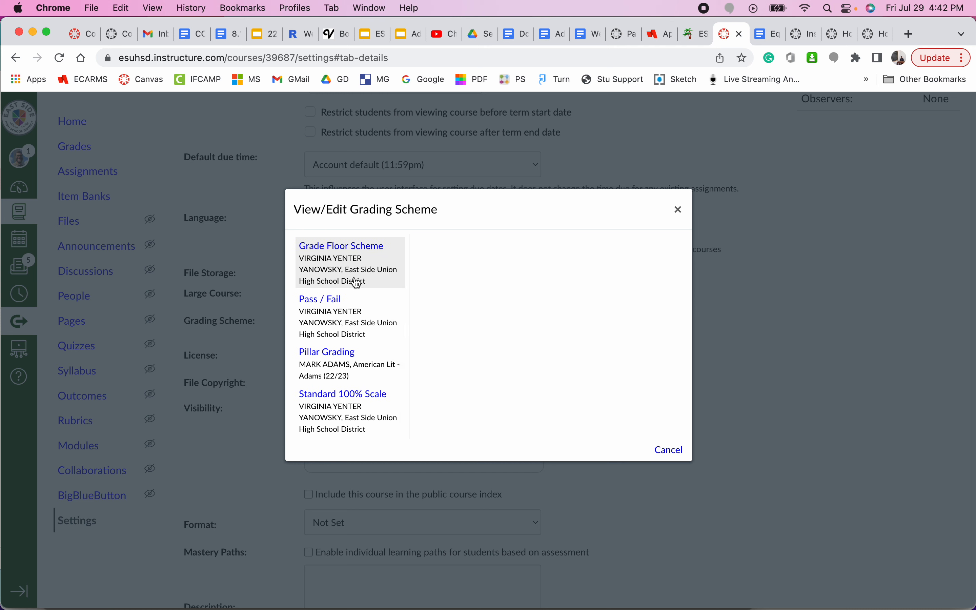
scroll(355, 284, "up", 3)
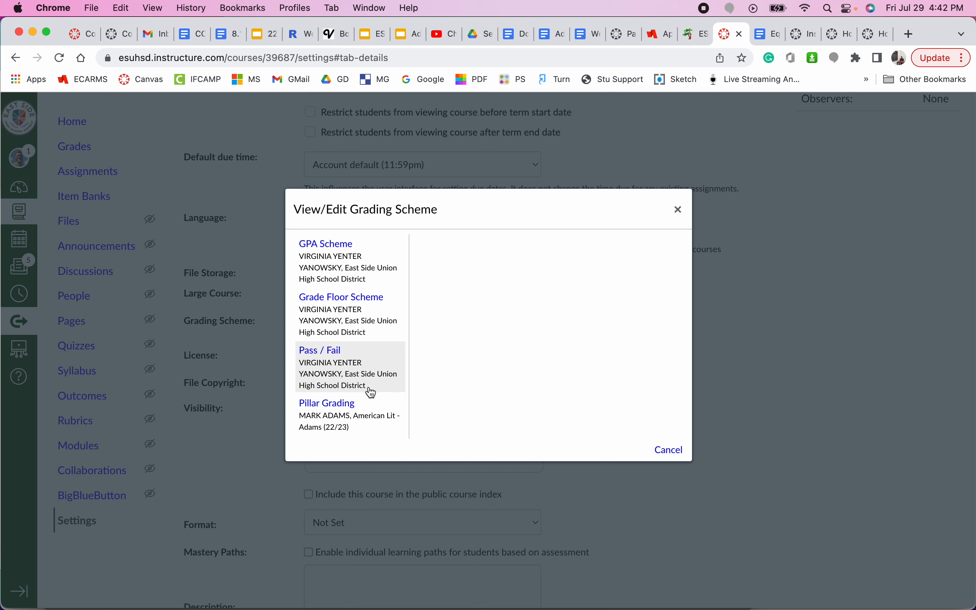
scroll(368, 339, "down", 3)
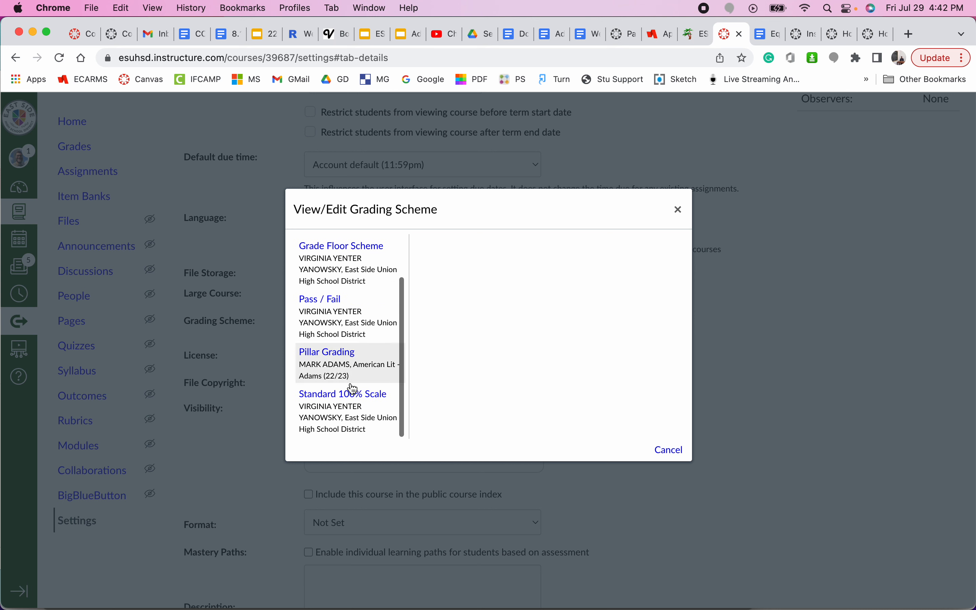
left_click(350, 396)
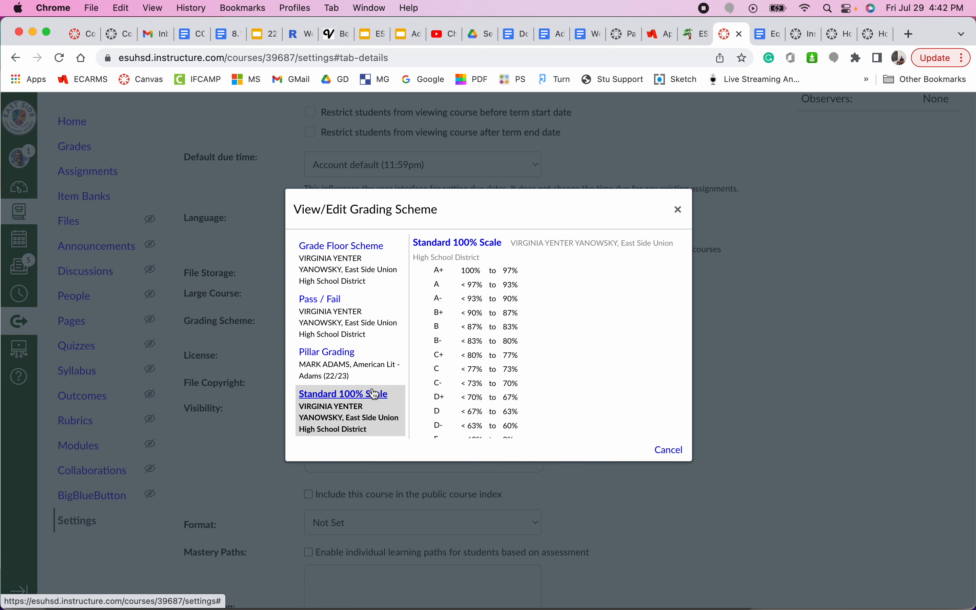
scroll(574, 391, "down", 1)
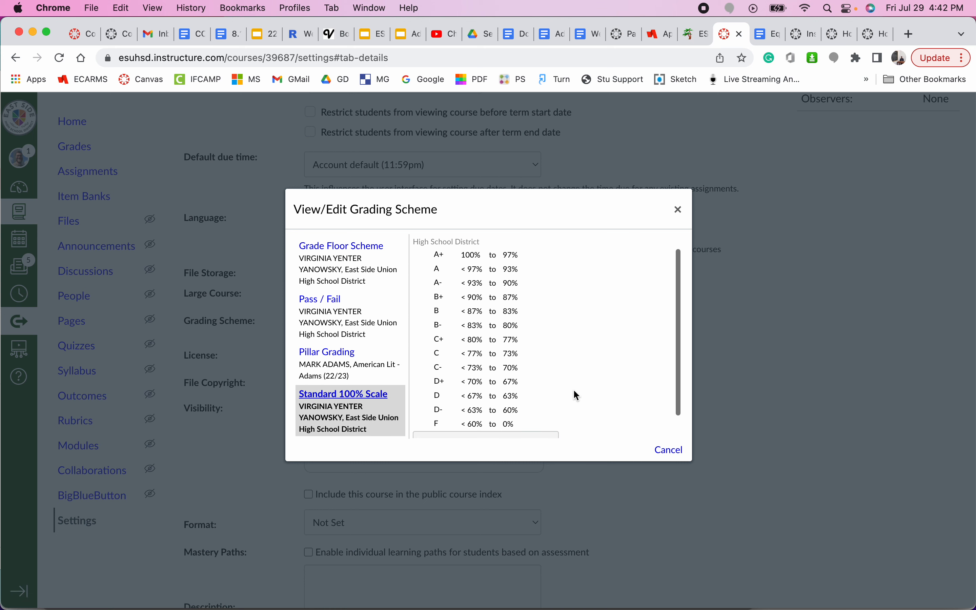
left_click(374, 318)
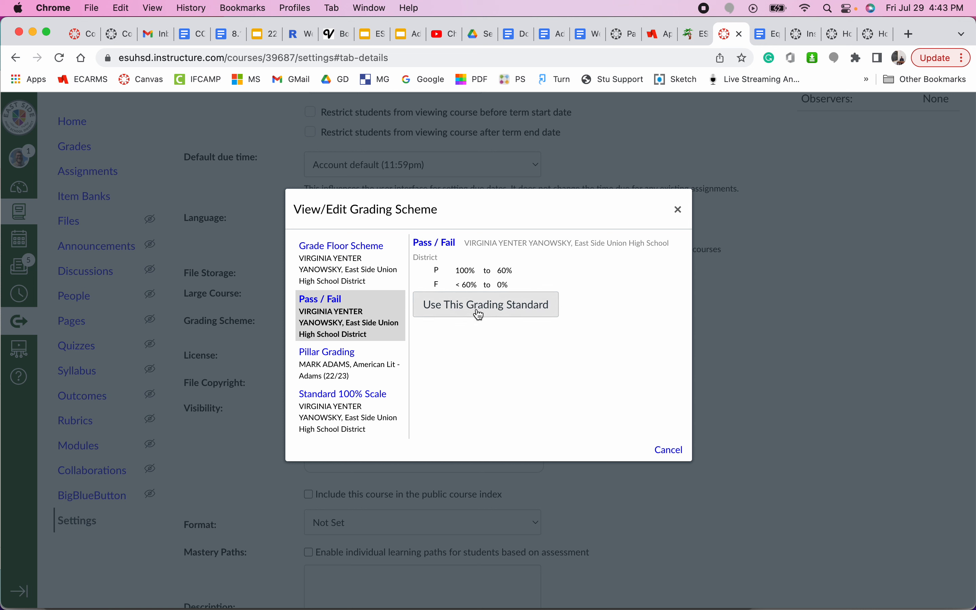
left_click(343, 399)
scroll(507, 386, "down", 1)
scroll(507, 386, "down", 2)
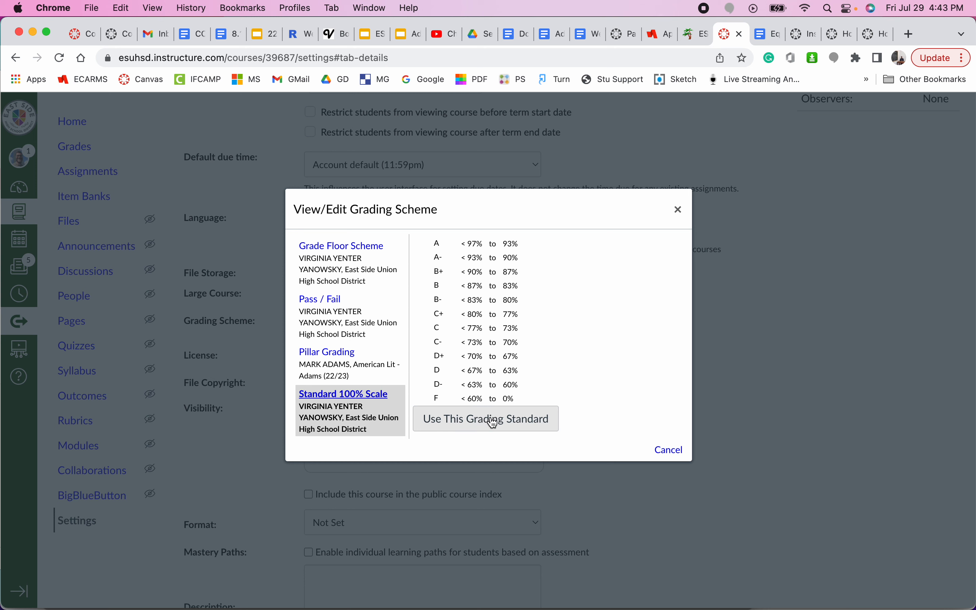
left_click(479, 422)
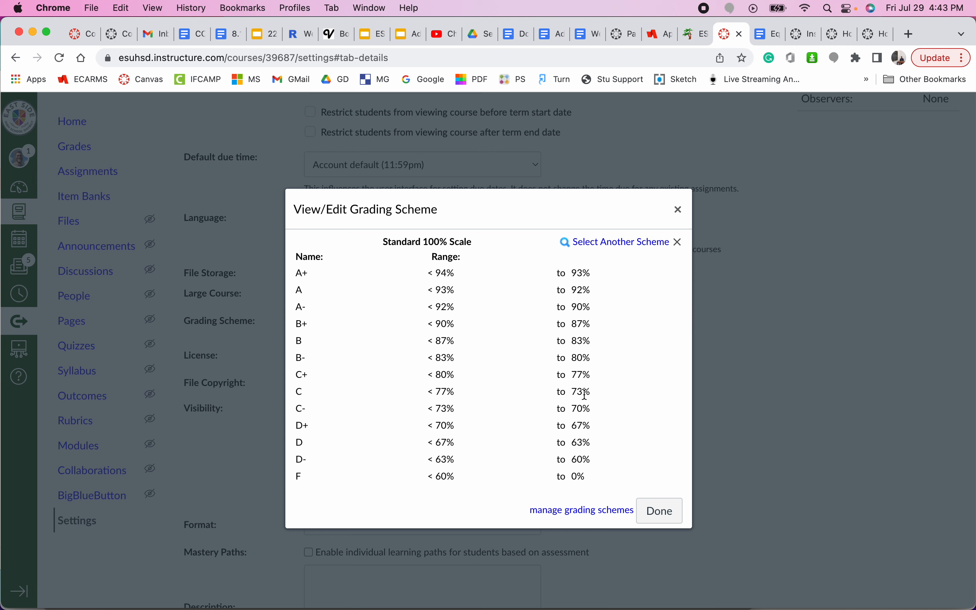
Step: Open the Grading Schemes management page and look through GPA, Grade Floor, Pass / Fail and Pillar Grading
left_click(598, 511)
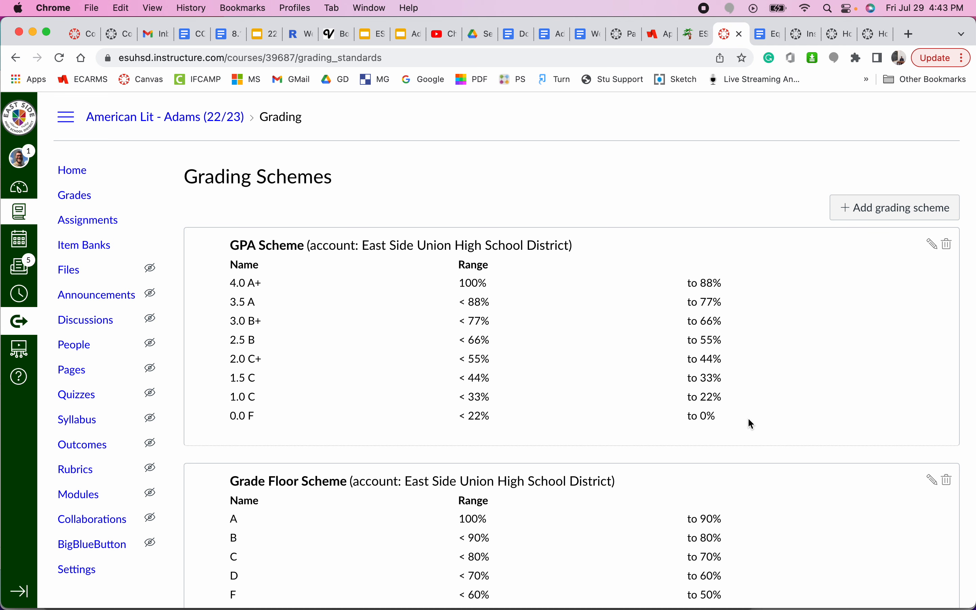
scroll(749, 419, "down", 6)
scroll(748, 419, "down", 7)
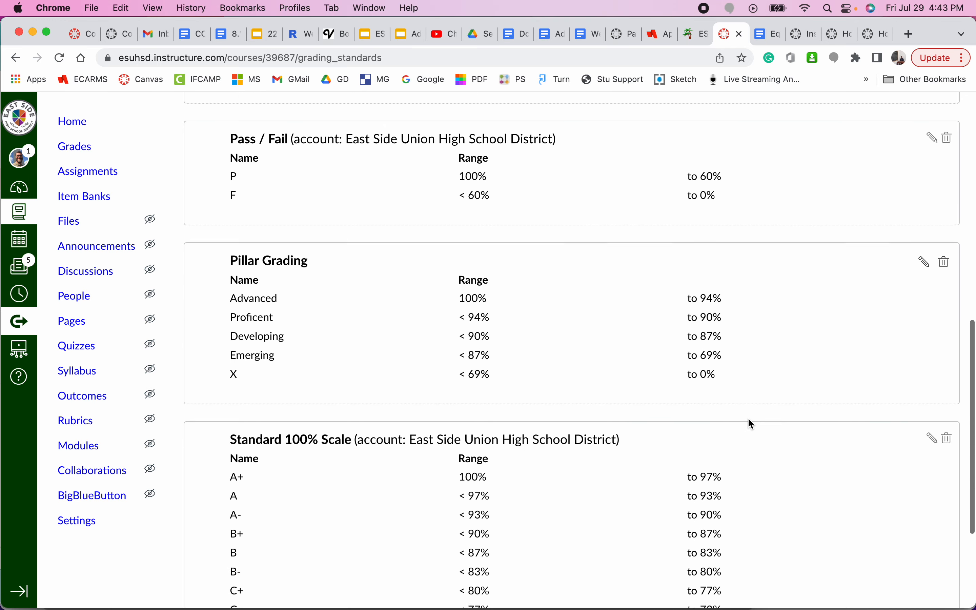
scroll(747, 417, "down", 2)
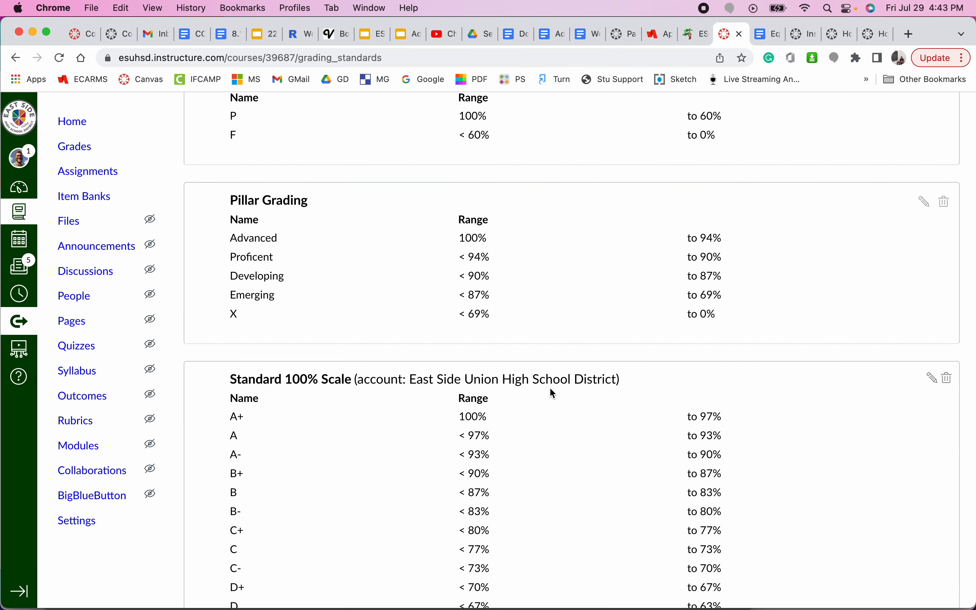
scroll(549, 388, "up", 2)
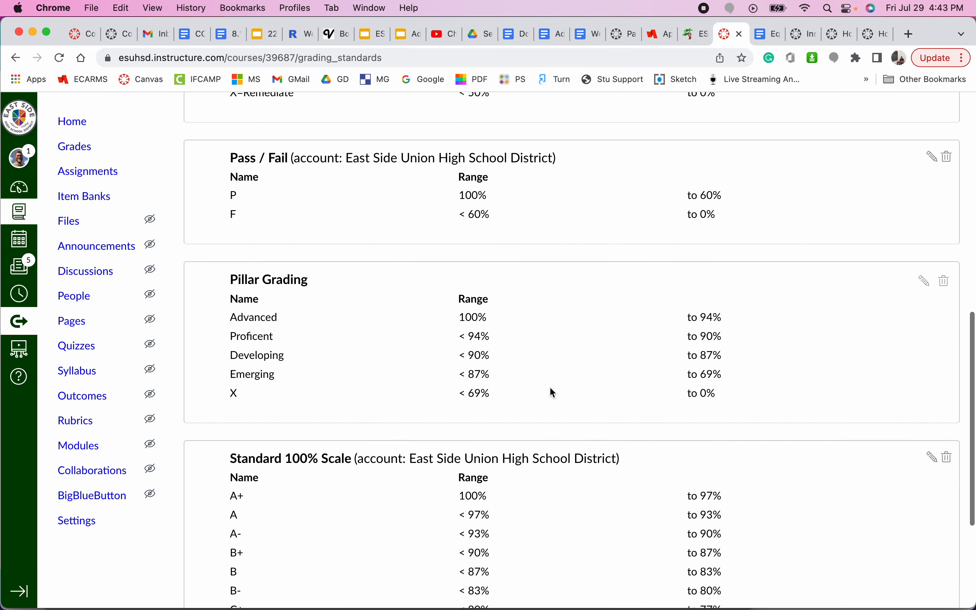
scroll(549, 354, "up", 8)
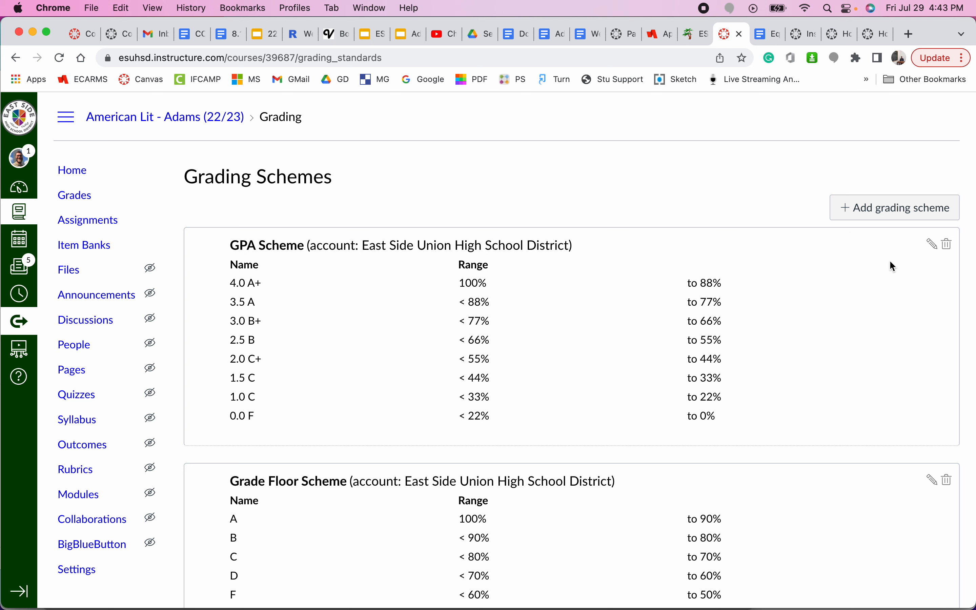
scroll(890, 261, "down", 2)
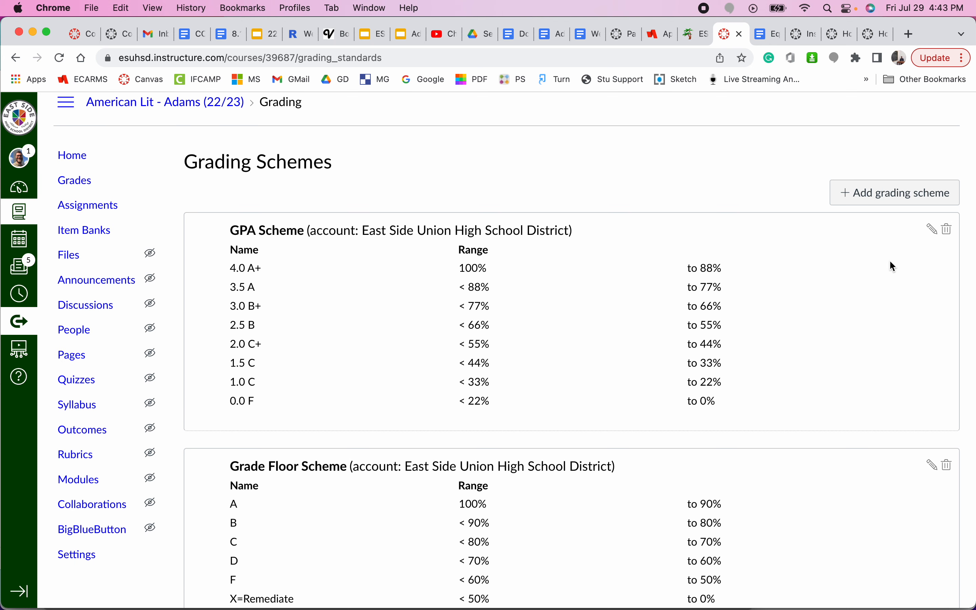
scroll(890, 262, "down", 5)
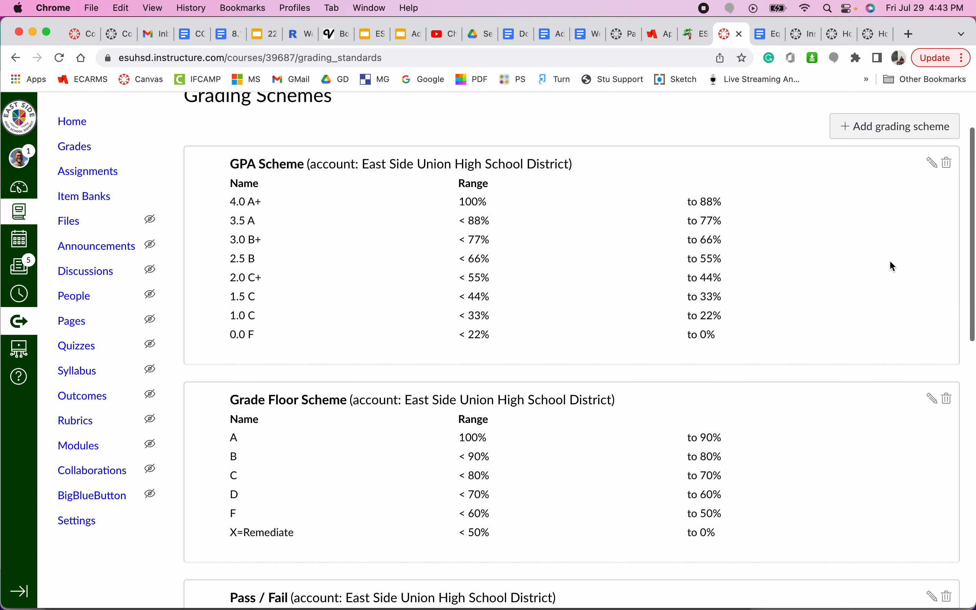
scroll(893, 266, "down", 6)
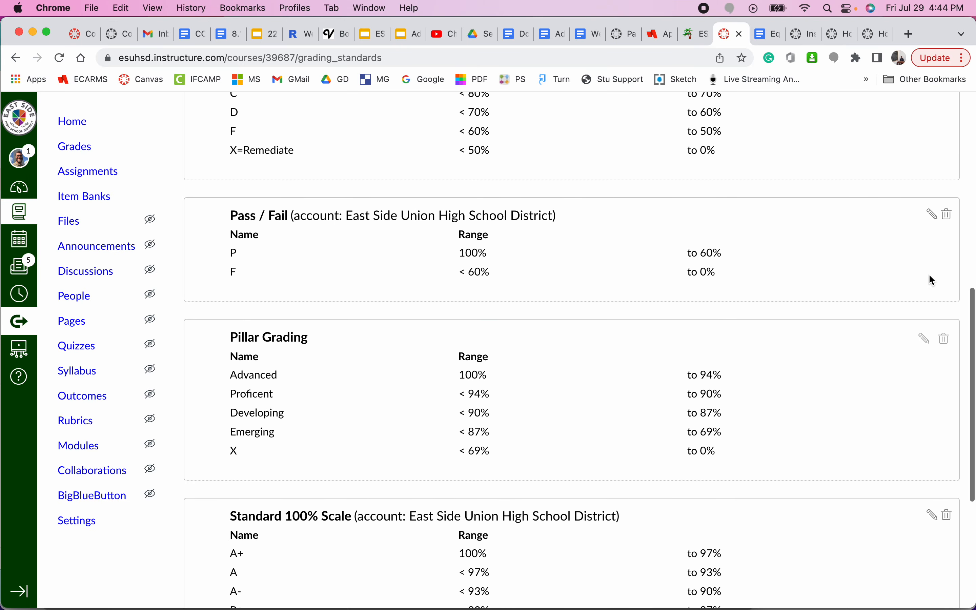
Step: Open the Pillar Grading scheme for editing, then cancel without changes
left_click(927, 340)
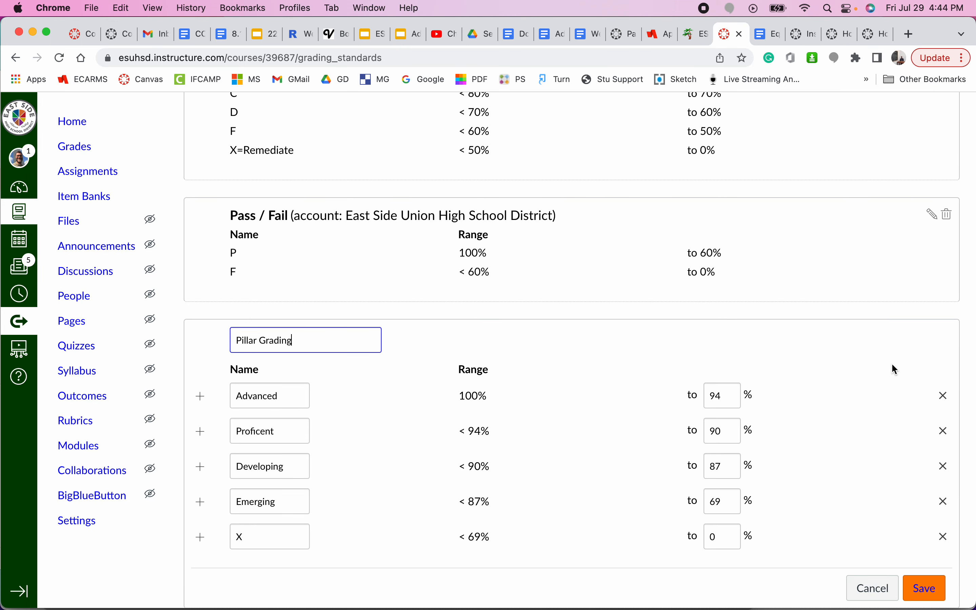
scroll(890, 363, "down", 2)
left_click(872, 545)
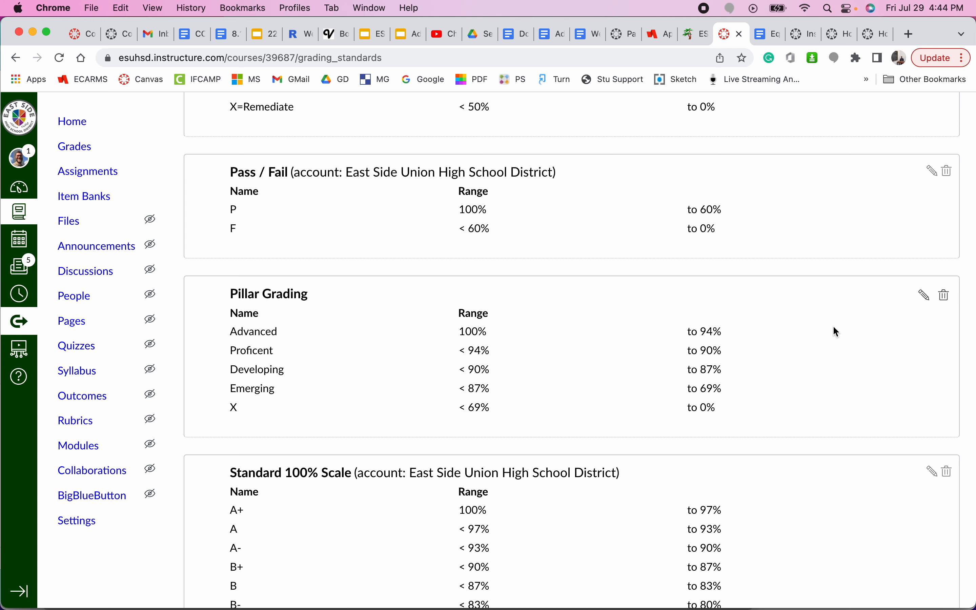
scroll(833, 325, "up", 15)
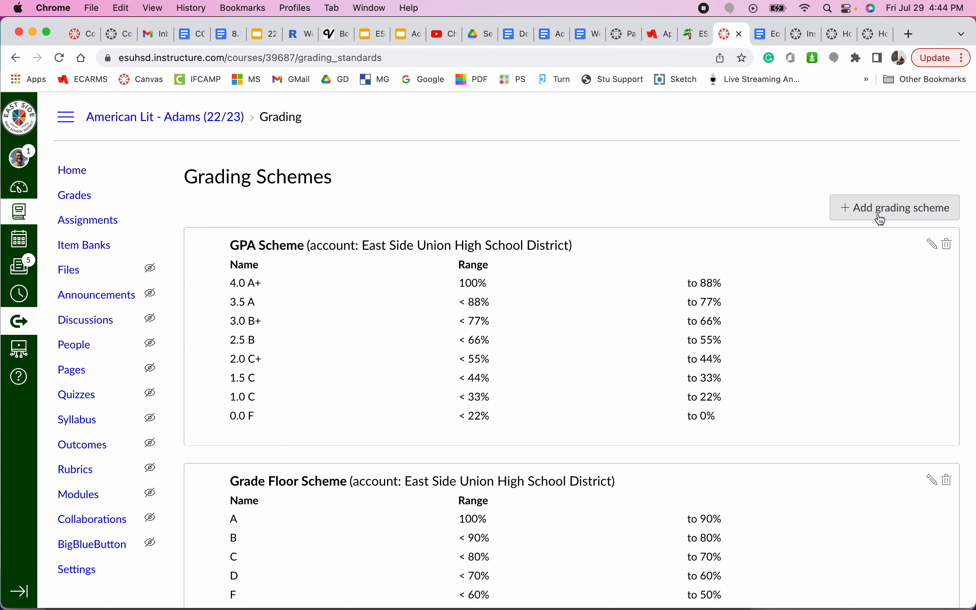
Step: Add a new grading scheme and review its default rows from A (100% to 94%) down to F
left_click(882, 220)
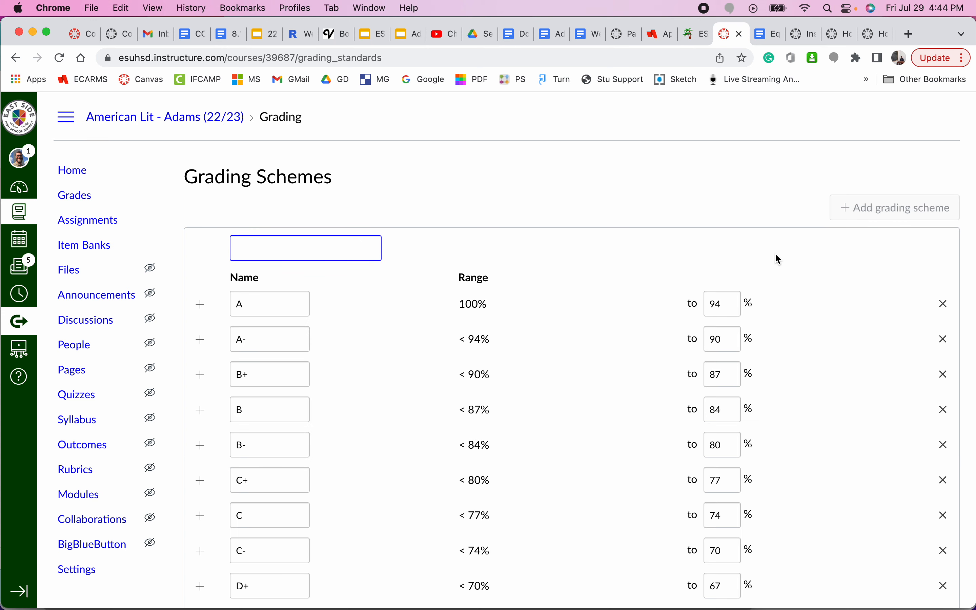
scroll(774, 253, "down", 1)
scroll(776, 255, "down", 3)
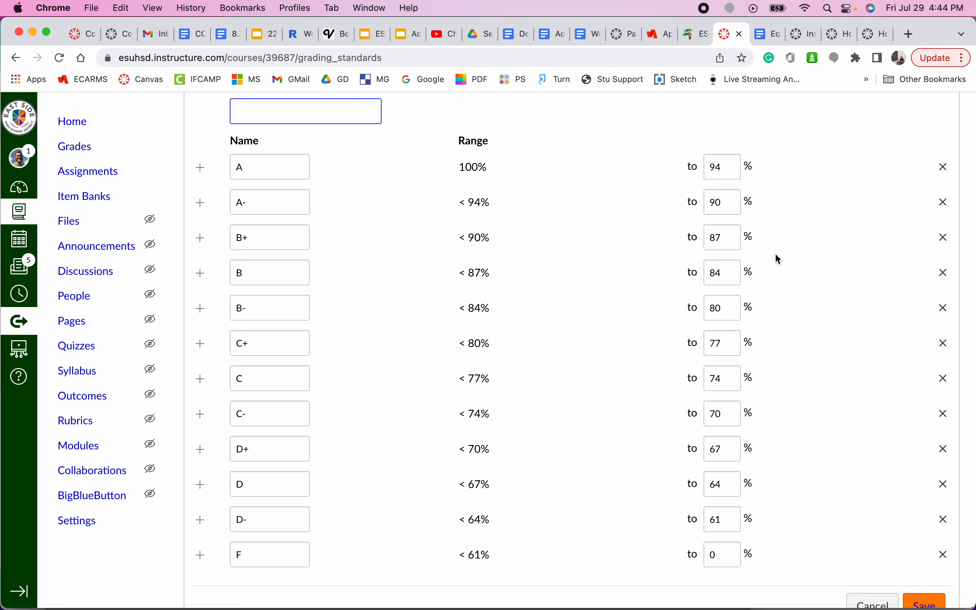
scroll(774, 254, "up", 1)
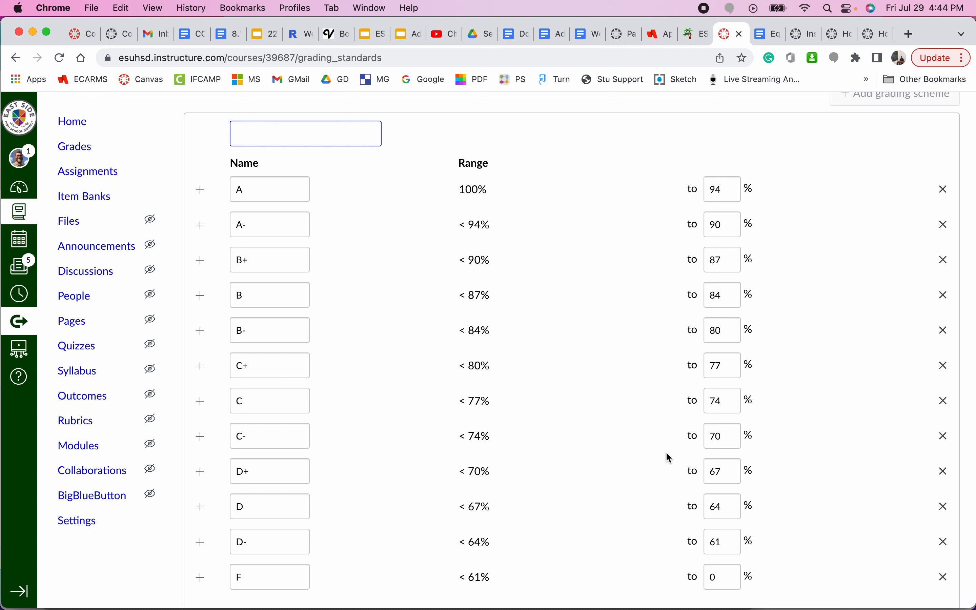
scroll(670, 458, "down", 1)
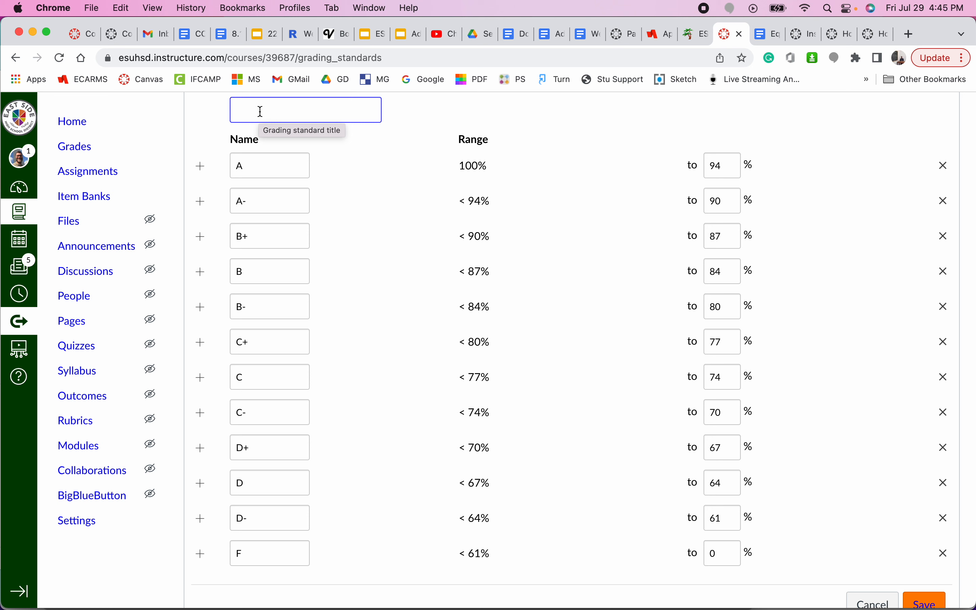
Step: Title the new scheme 'Piller Grading #2'
type("P")
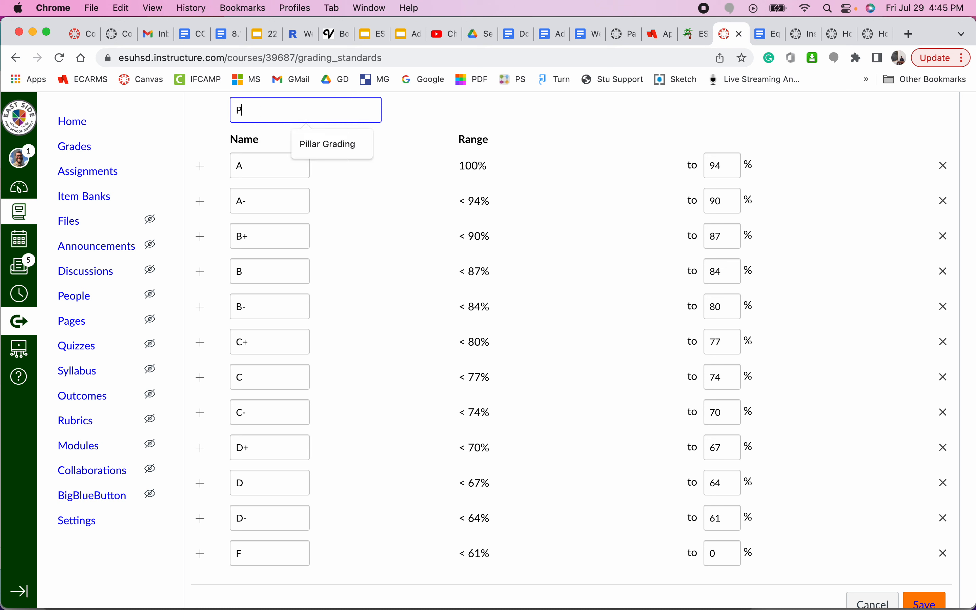
type("ill Grading #2")
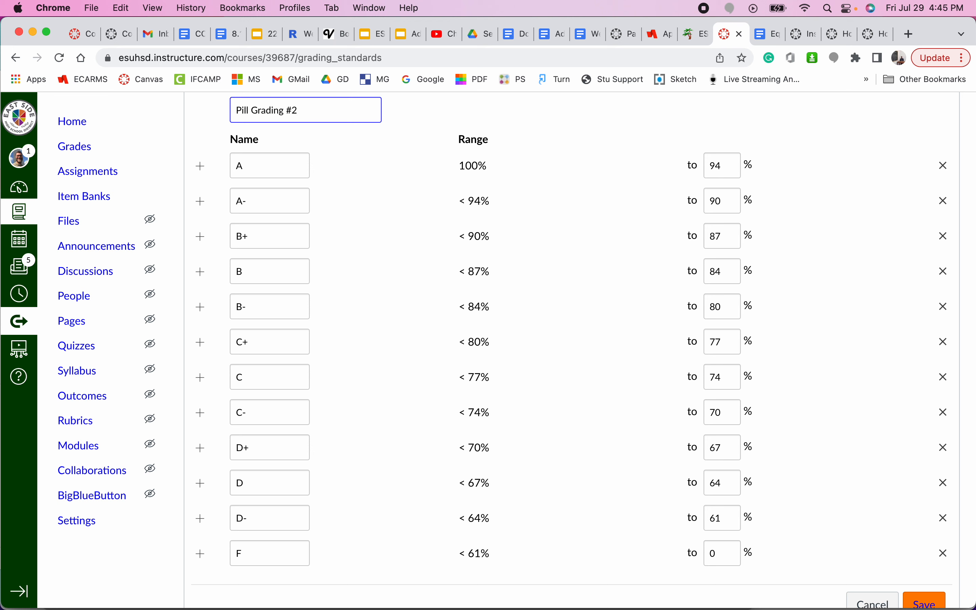
double_click(244, 110)
type("Piller")
key("super+Left")
Step: Rename grades A and A- to Advanced and Proficent
left_click(282, 163)
double_click(282, 163)
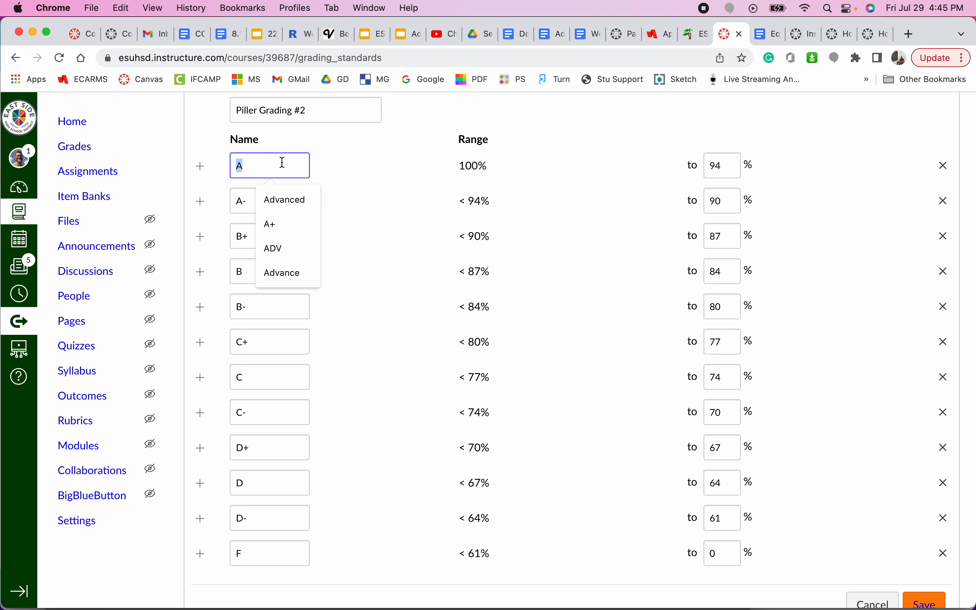
left_click(285, 199)
double_click(265, 203)
type("Prof")
left_click(281, 228)
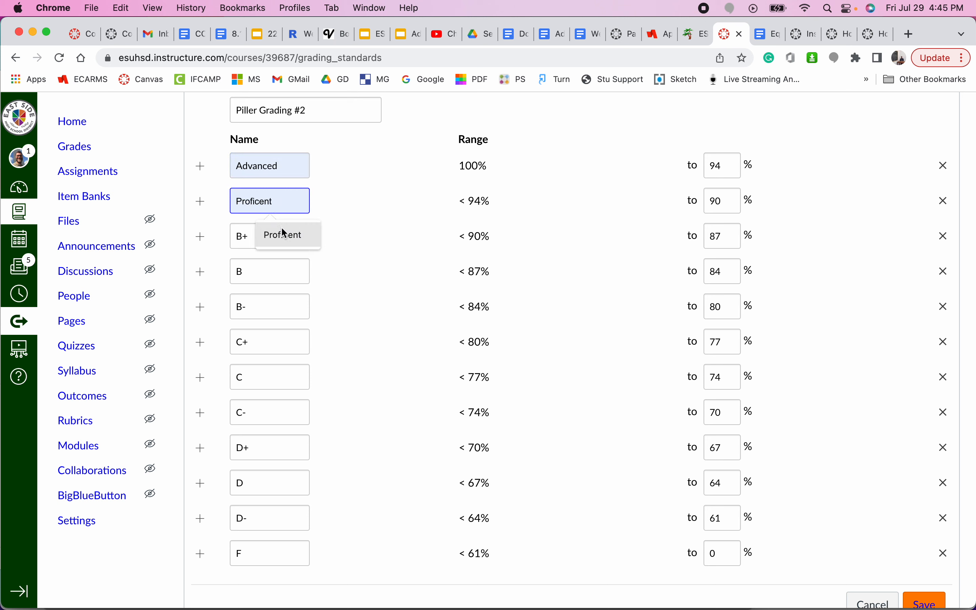
Step: Rename grades B+ and B to Developing and Emerging
left_click(260, 237)
double_click(261, 237)
type("De")
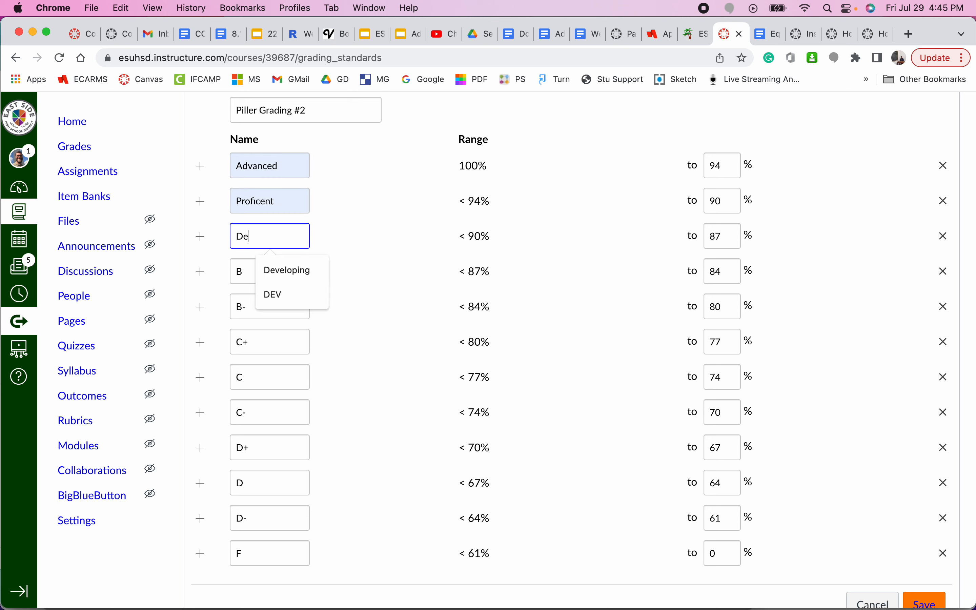
left_click(284, 267)
double_click(268, 270)
type("Emerging")
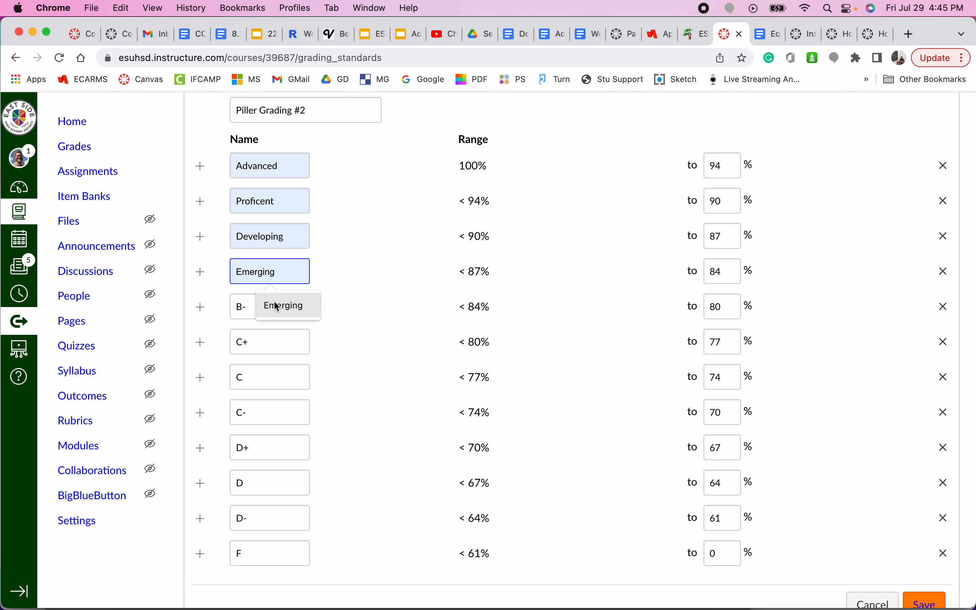
left_click(274, 304)
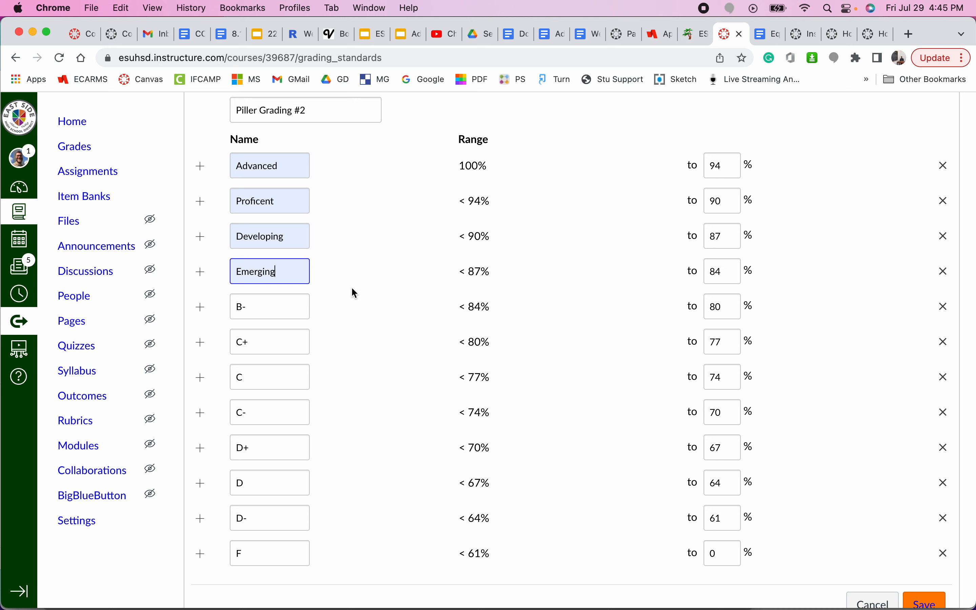
Step: Delete the eight rows B- through F, leaving only Advanced, Proficent, Developing and Emerging
left_click(945, 308)
left_click(945, 307)
left_click(946, 307)
left_click(946, 307)
left_click(946, 307)
left_click(945, 307)
left_click(945, 308)
left_click(945, 307)
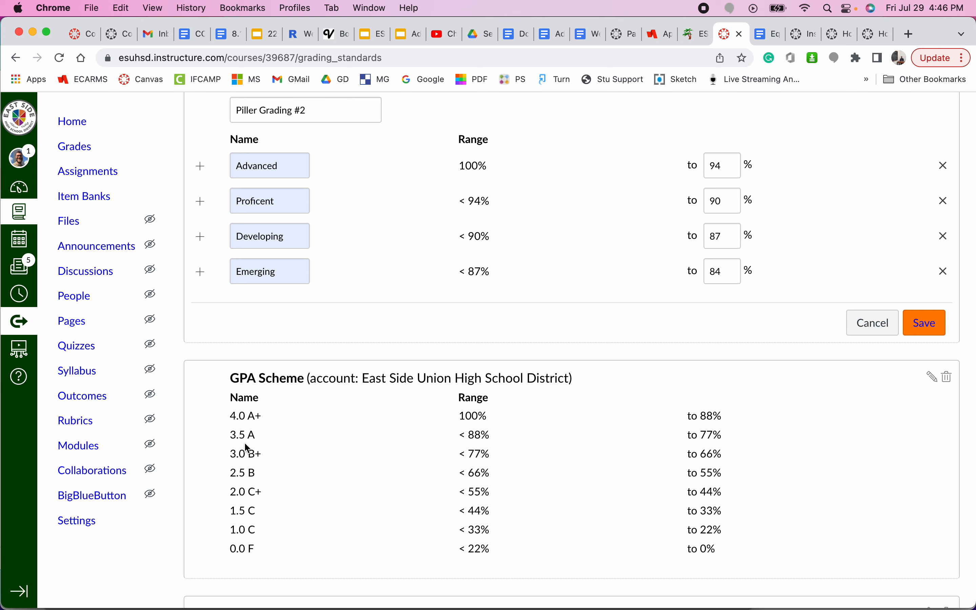
scroll(245, 442, "down", 4)
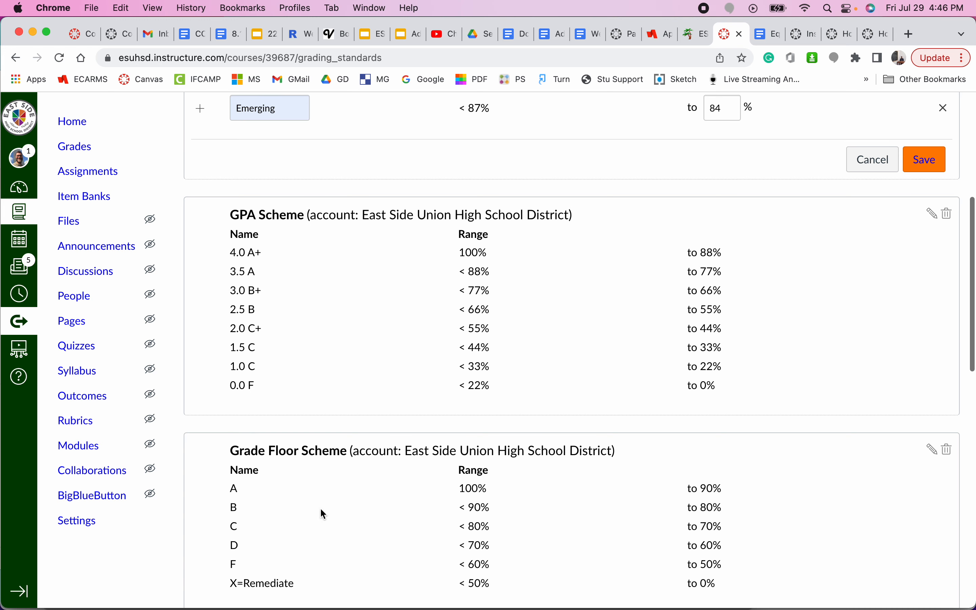
scroll(322, 510, "up", 5)
scroll(324, 514, "up", 2)
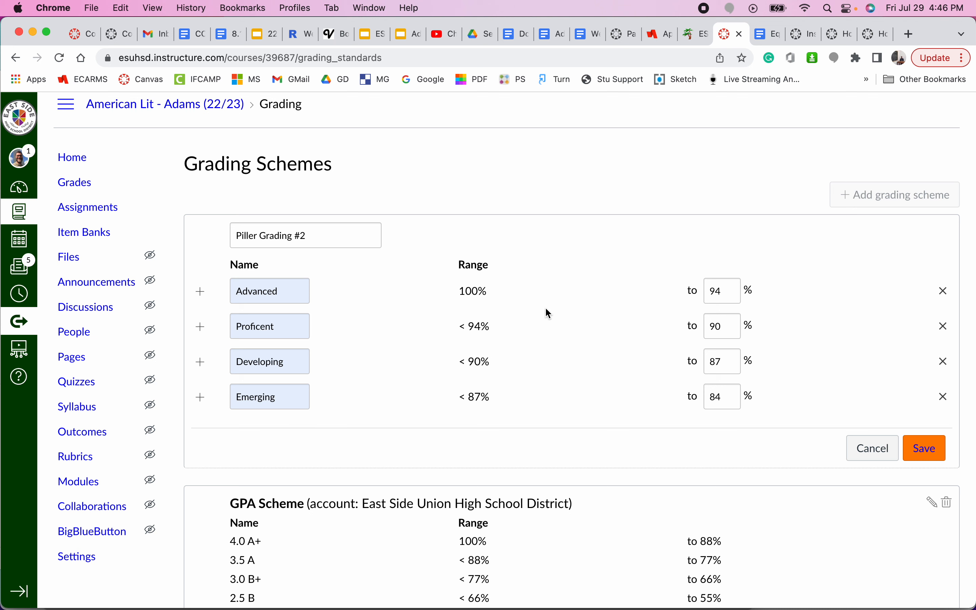
Step: Add a new grade band below Emerging and set Emerging's lower bound to 60%
triple_click(471, 290)
double_click(718, 398)
type("0")
left_click(200, 398)
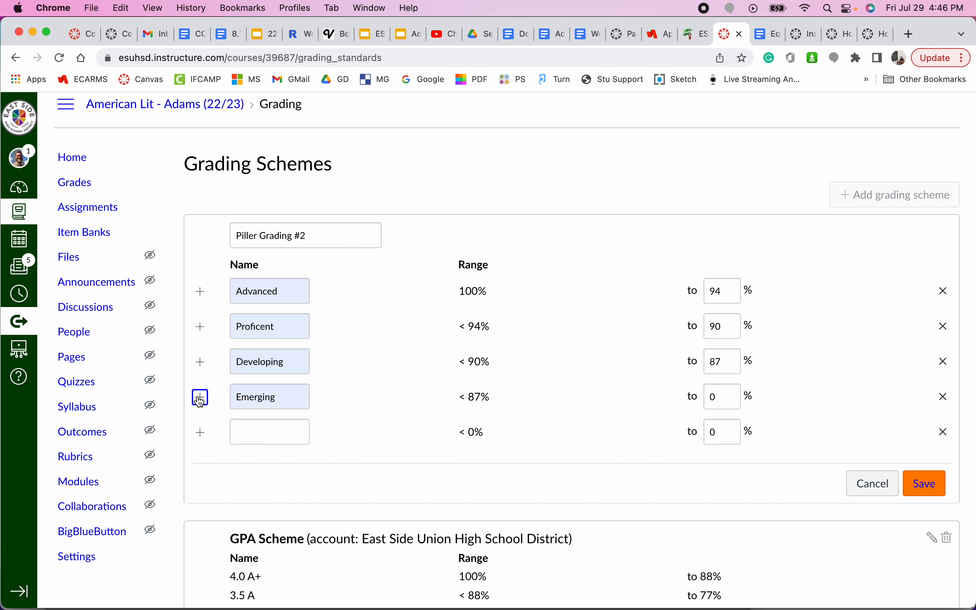
left_click(266, 431)
type("X")
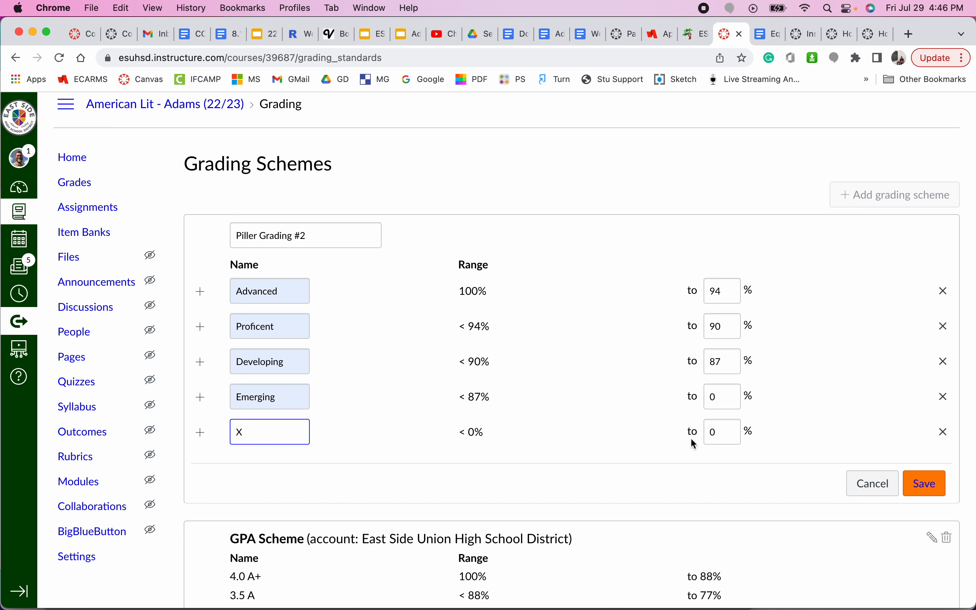
double_click(725, 428)
double_click(725, 392)
type("60")
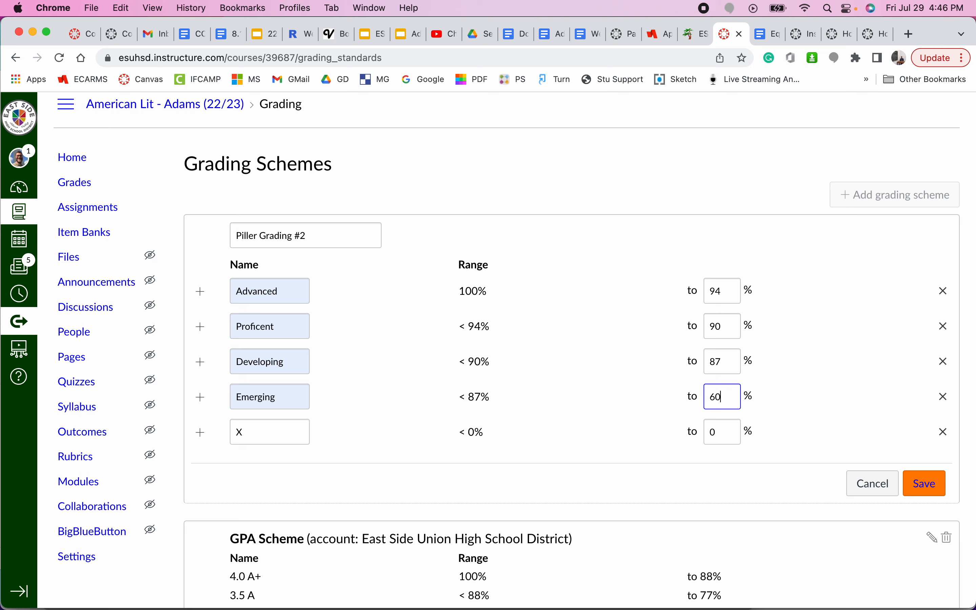
left_click(776, 410)
Step: Name the new bottom band 'Not Pass' and save the Piller Grading #2 scheme
left_click(265, 433)
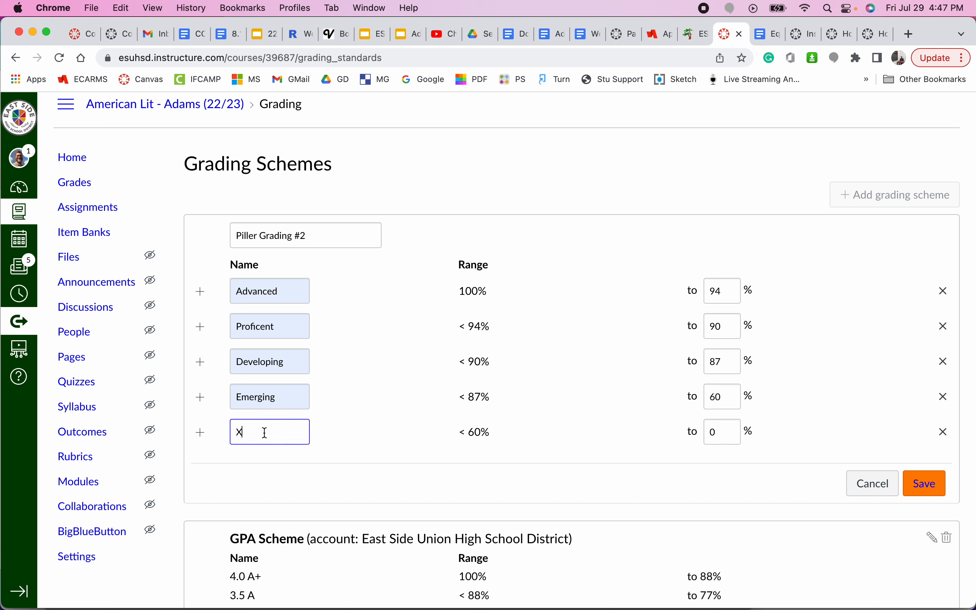
double_click(256, 432)
type("Fail")
key("BackSpace")
key("BackSpace")
key("BackSpace")
key("BackSpace")
type("Not Pass")
double_click(719, 396)
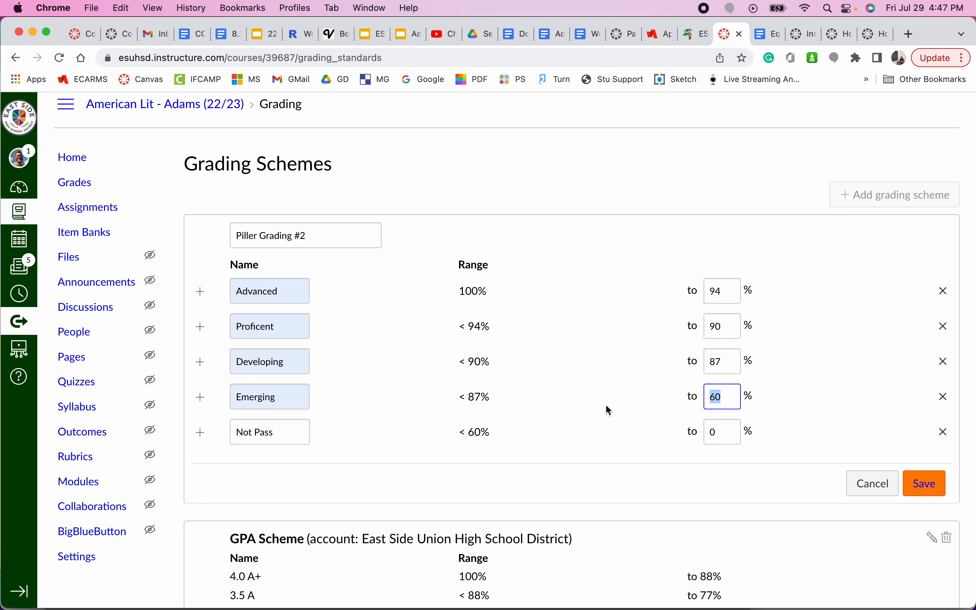
left_click(935, 487)
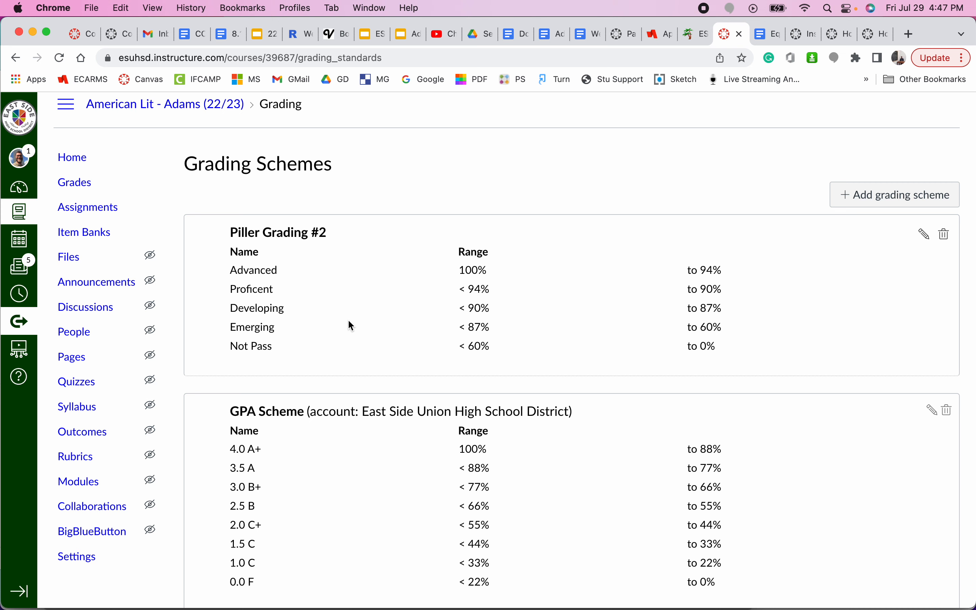
scroll(349, 321, "down", 15)
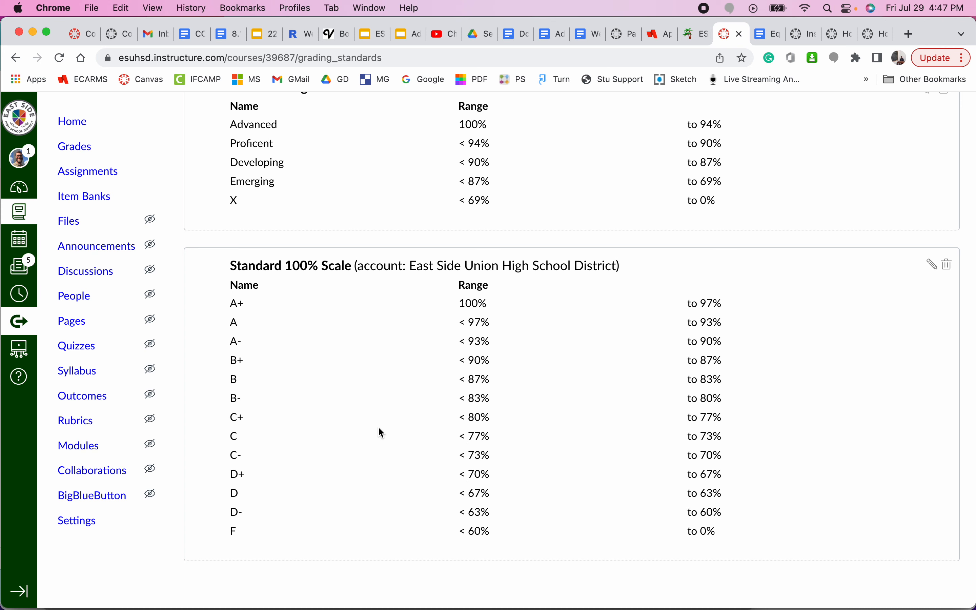
scroll(379, 426, "up", 6)
scroll(514, 298, "up", 8)
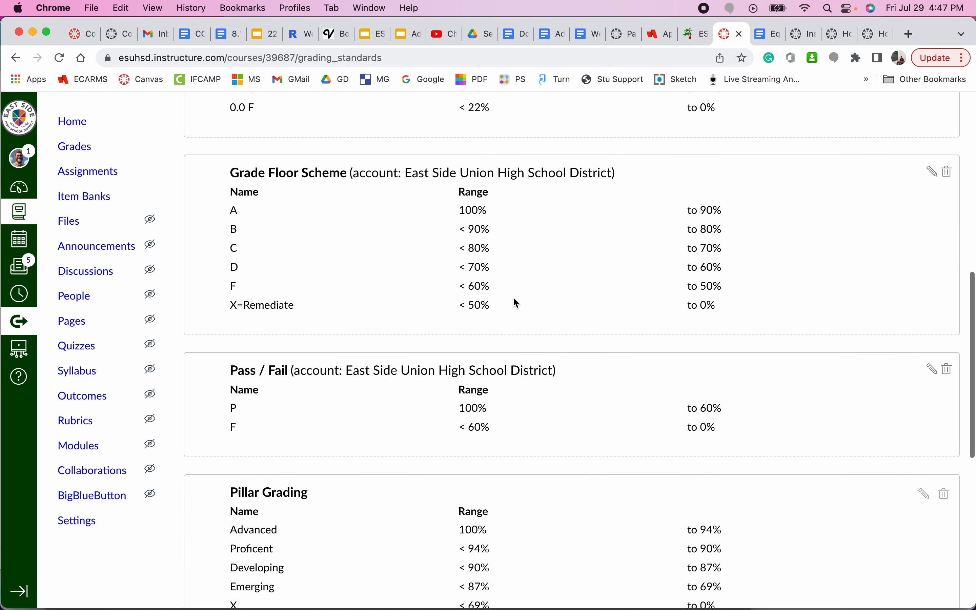
scroll(514, 299, "up", 7)
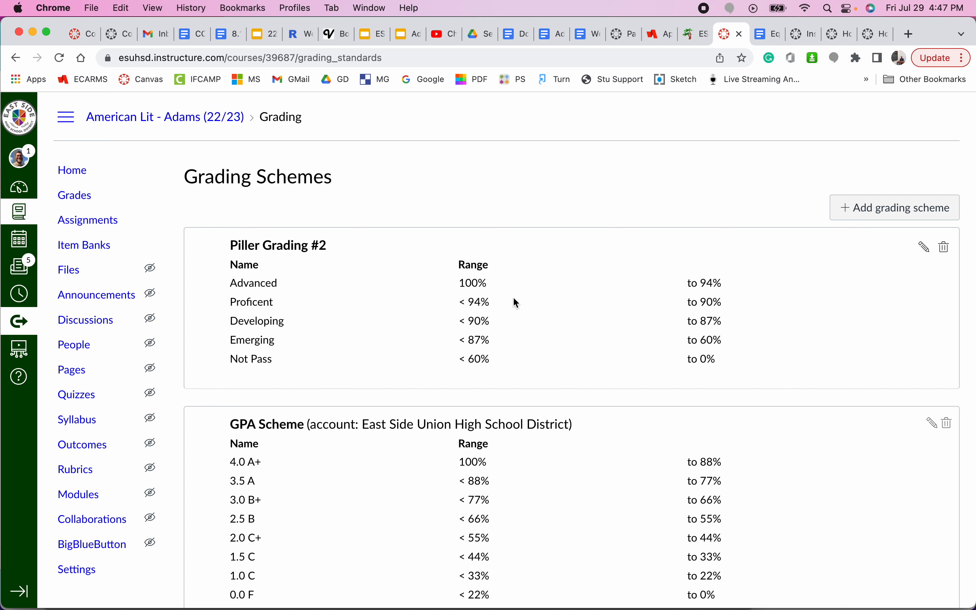
scroll(516, 303, "down", 20)
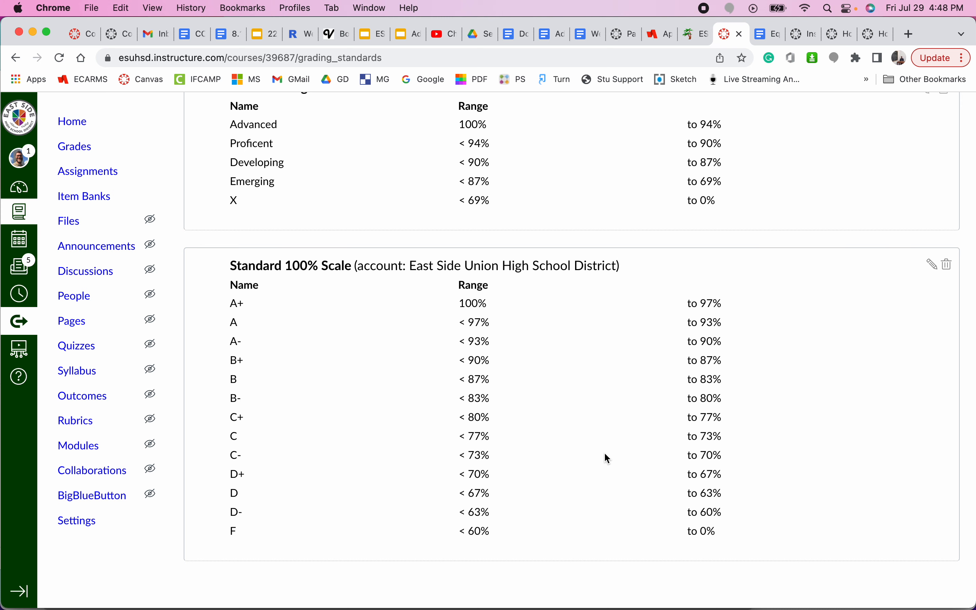
scroll(605, 454, "up", 15)
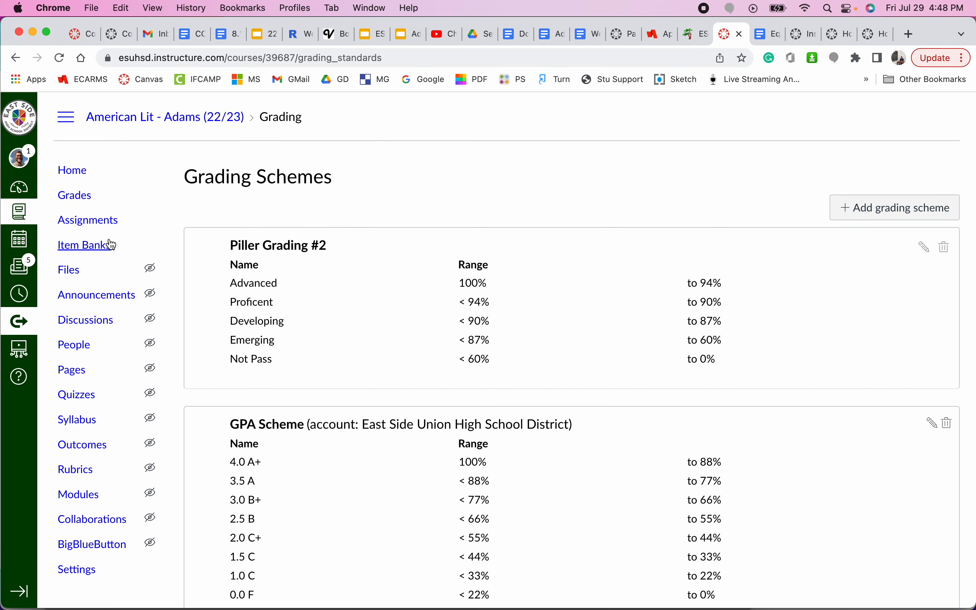
left_click(78, 222)
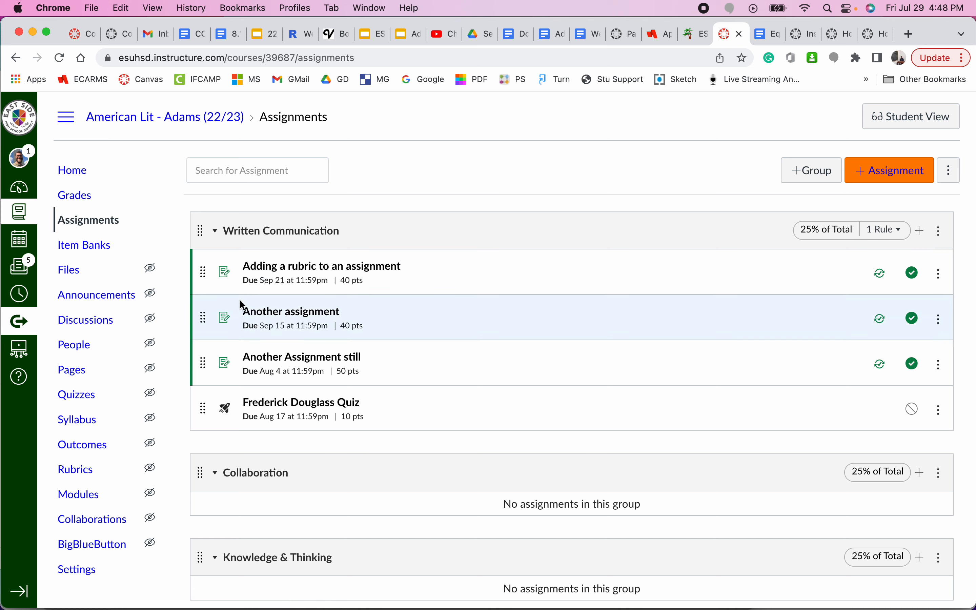
Step: Edit 'Another assignment' and open its Display Grade as options, currently Points
left_click(276, 318)
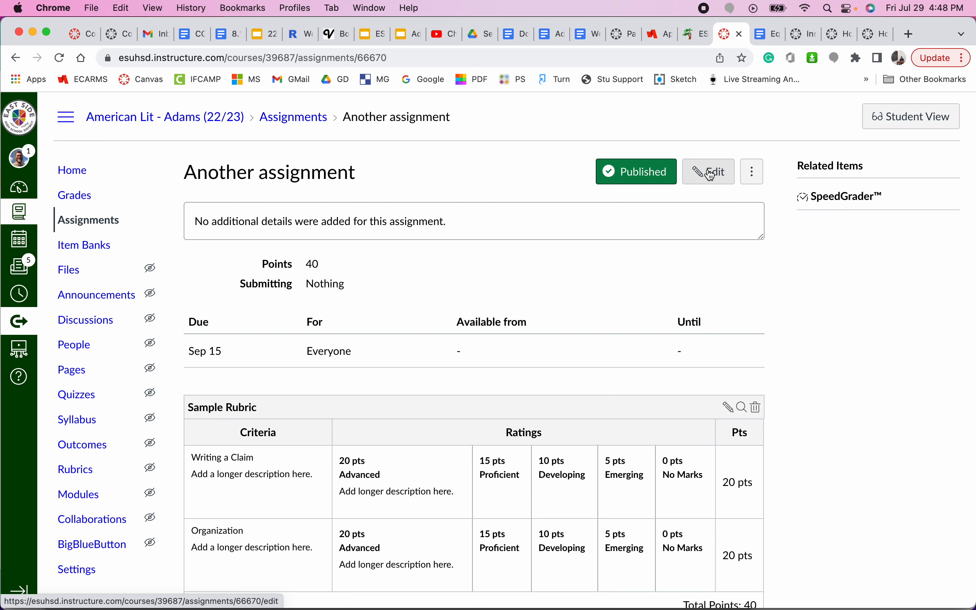
left_click(712, 176)
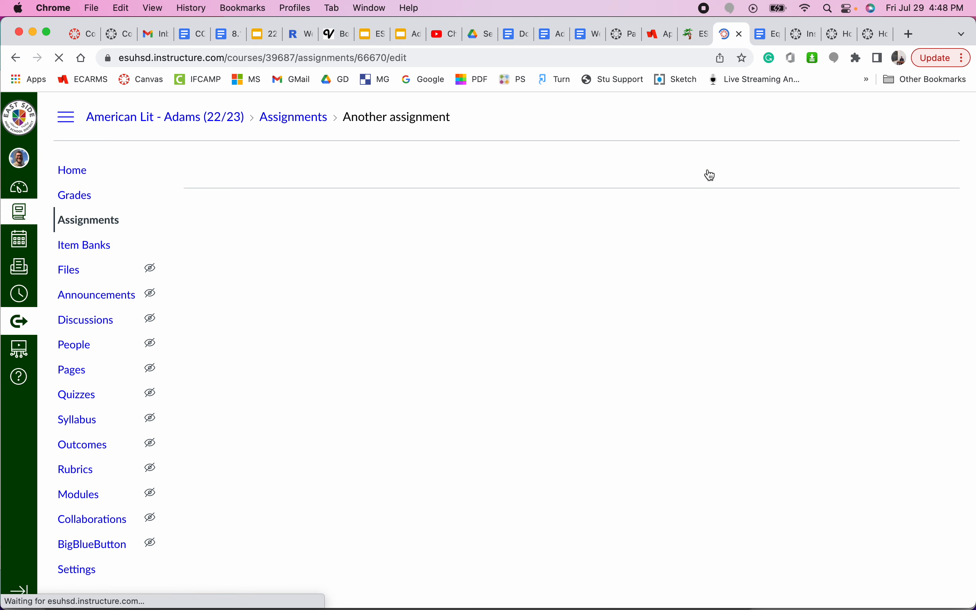
scroll(587, 365, "down", 7)
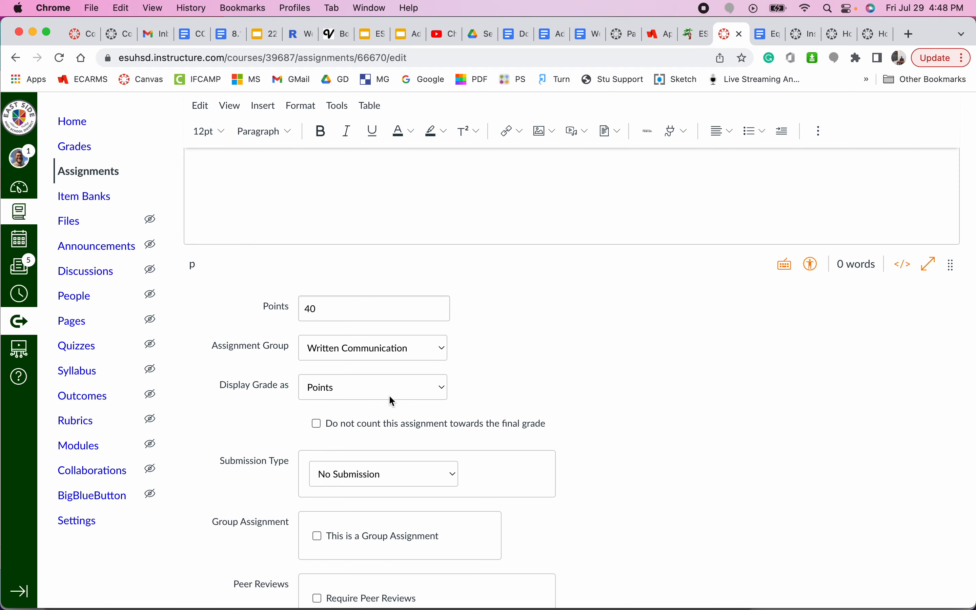
left_click(362, 393)
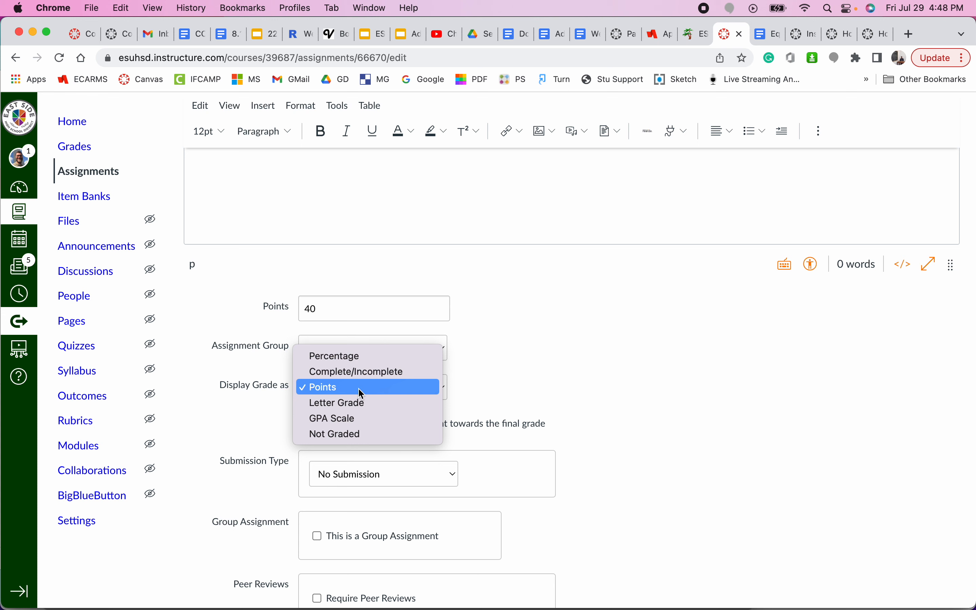
Step: Try Percentage, Complete/Incomplete and Points, then settle on Letter Grade as the grade display
left_click(375, 357)
left_click(367, 389)
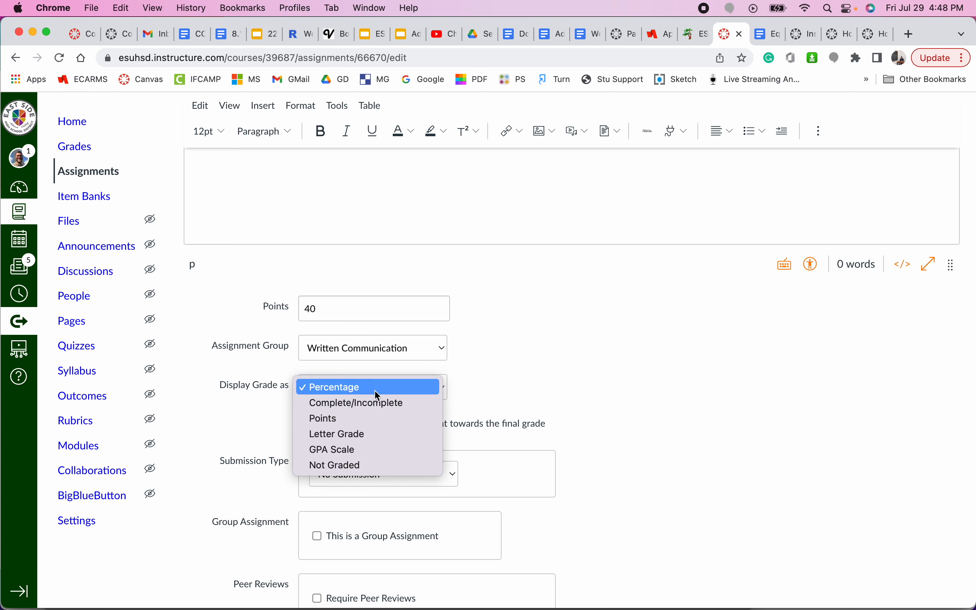
left_click(373, 401)
left_click(369, 393)
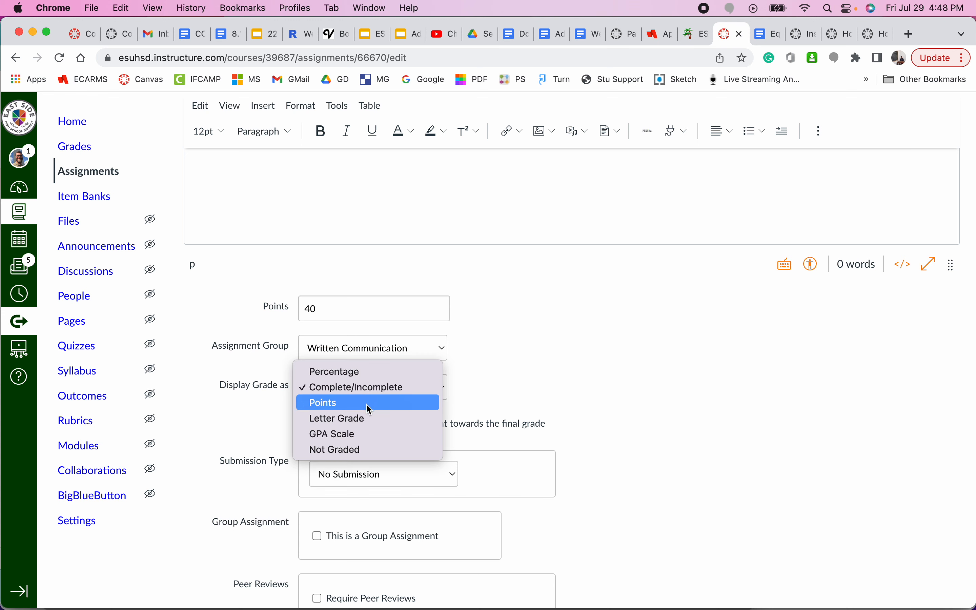
left_click(366, 403)
left_click(390, 388)
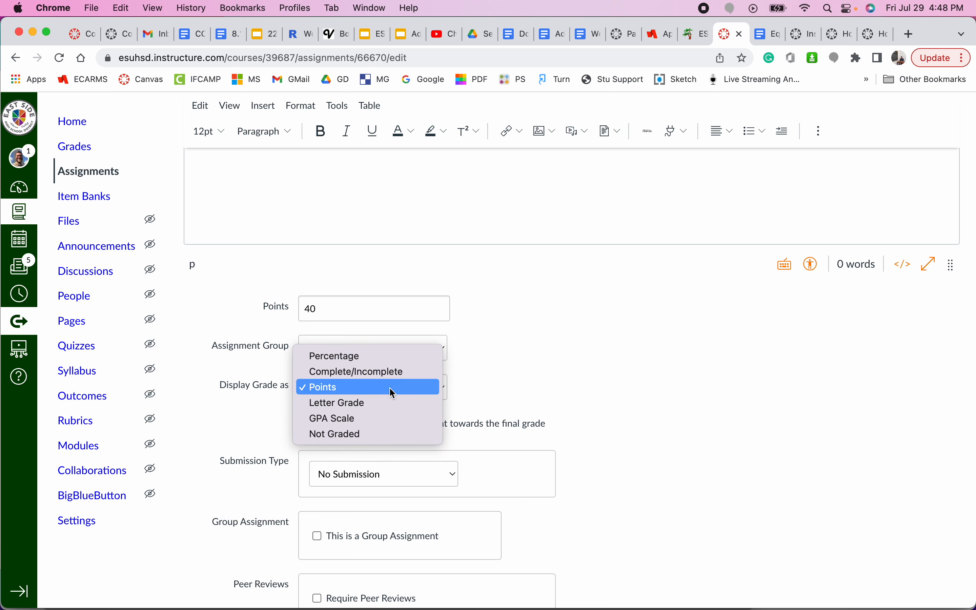
left_click(388, 406)
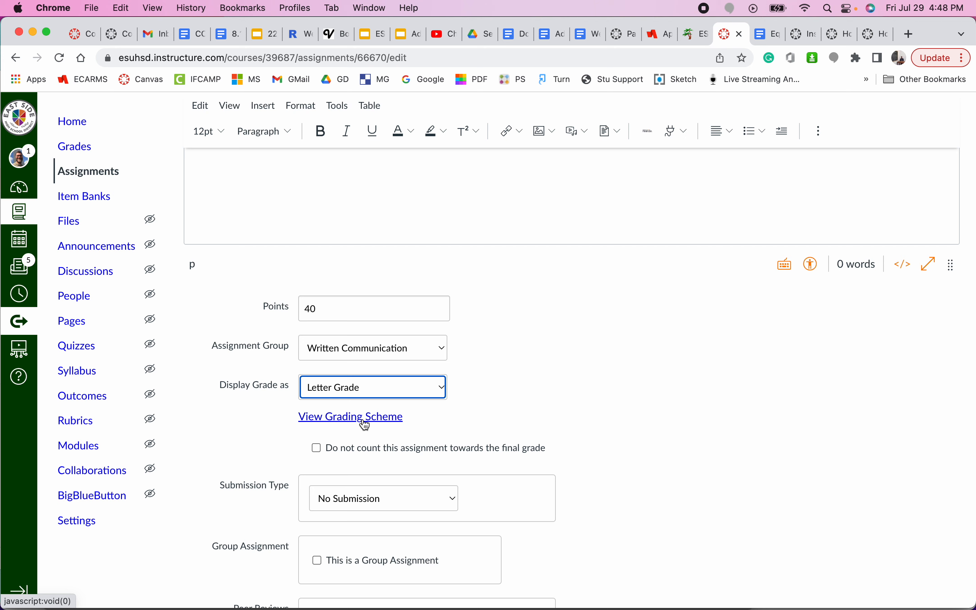
left_click(383, 383)
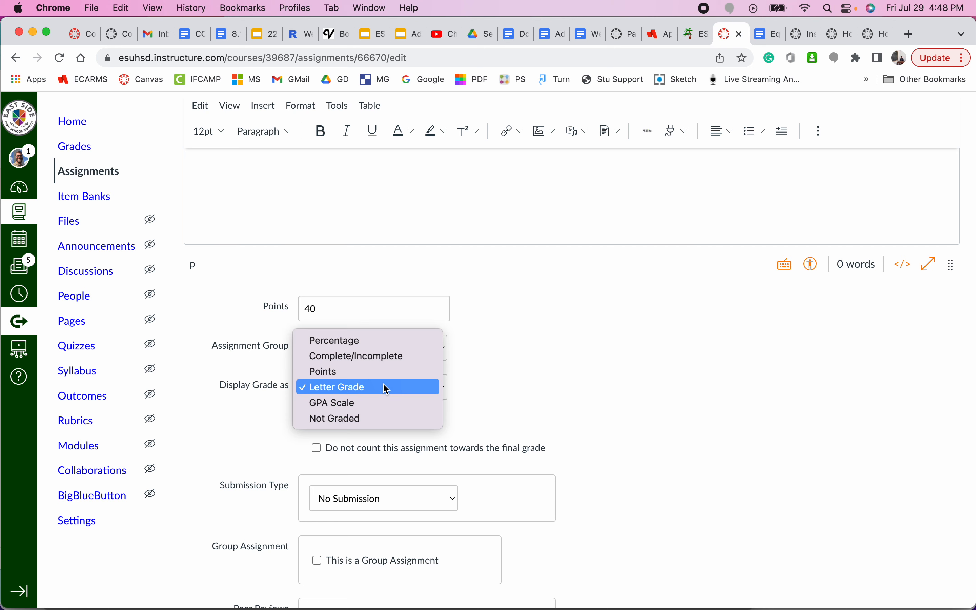
left_click(387, 388)
Step: Review the current letter-grade scheme, the Standard 100% Scale
left_click(341, 419)
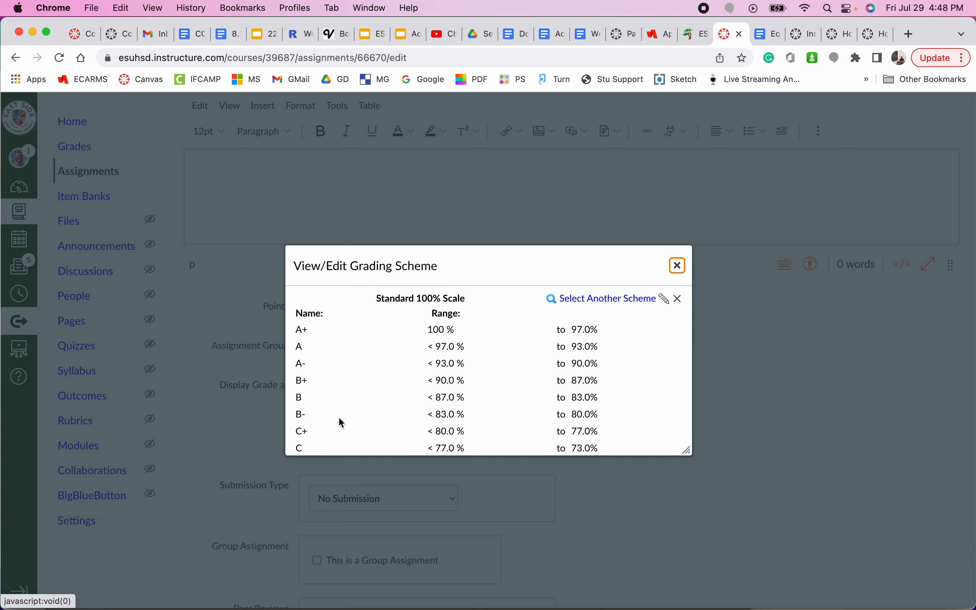
scroll(520, 413, "down", 5)
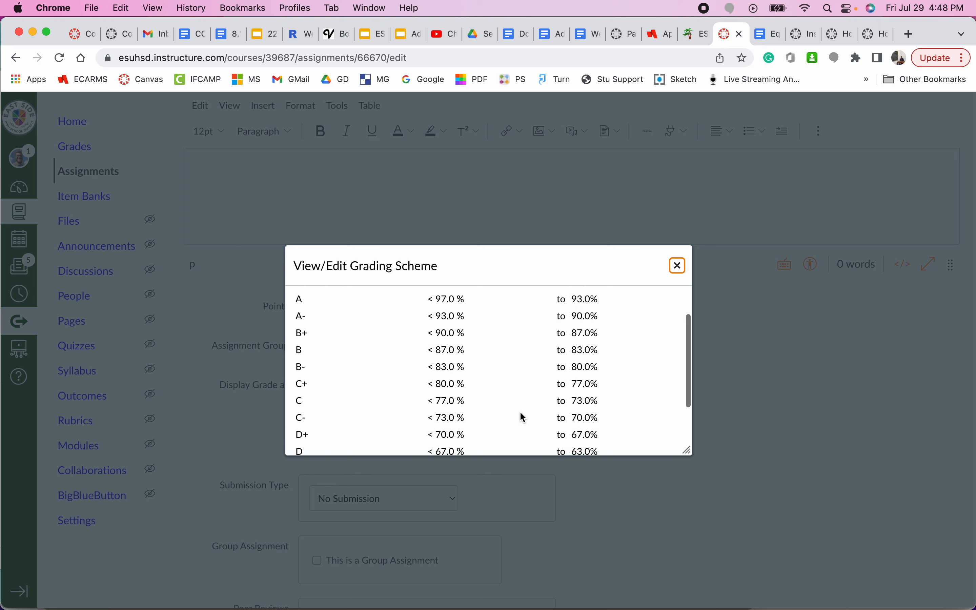
scroll(520, 413, "down", 3)
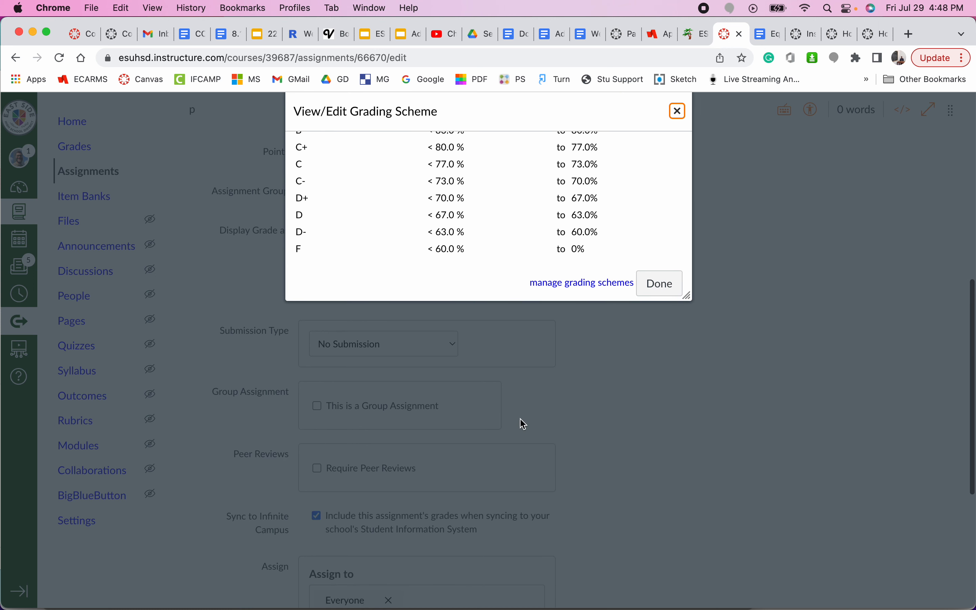
scroll(520, 415, "up", 10)
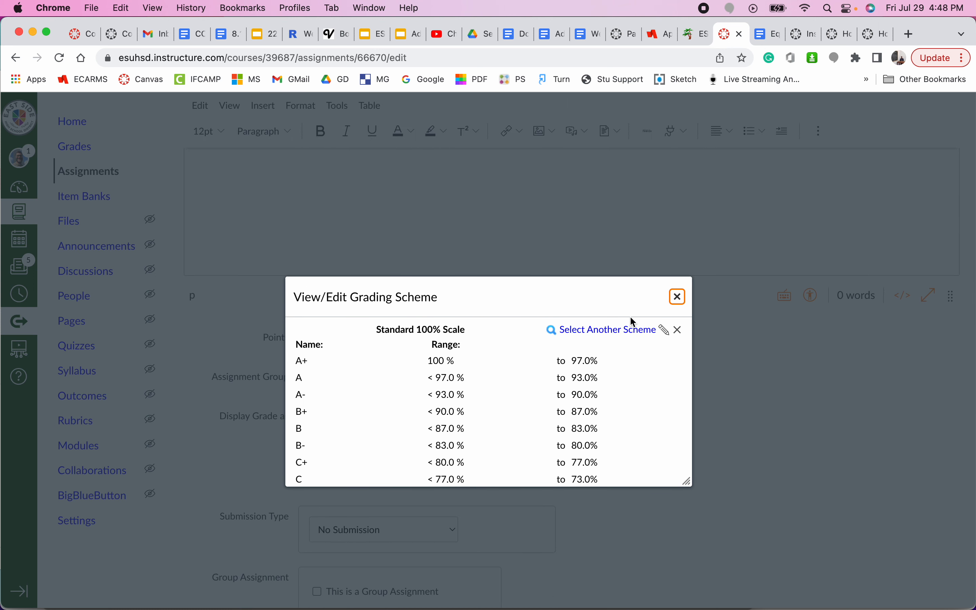
Step: Apply the Piller Grading #2 scheme to the assignment and save it
left_click(604, 331)
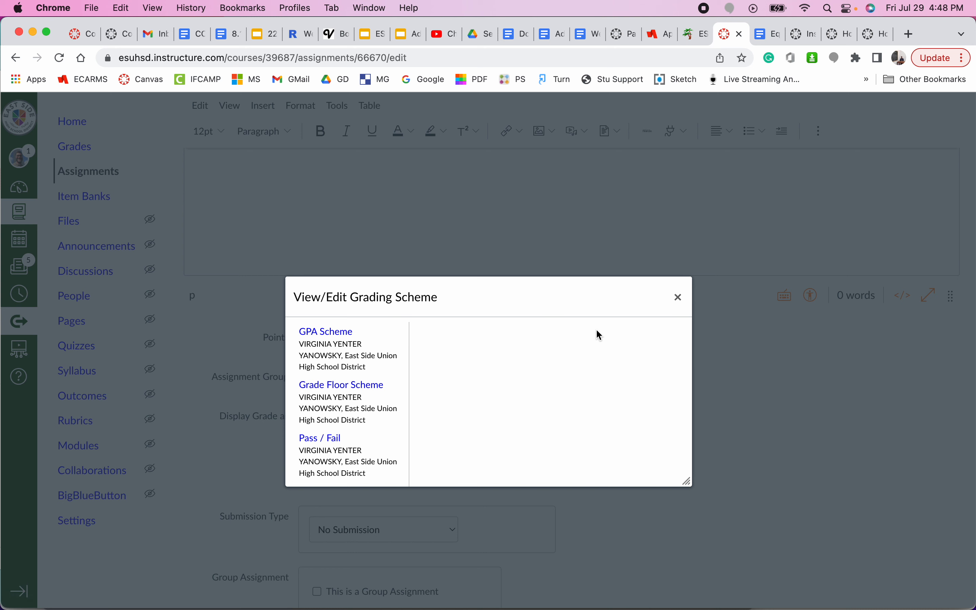
scroll(345, 430, "down", 3)
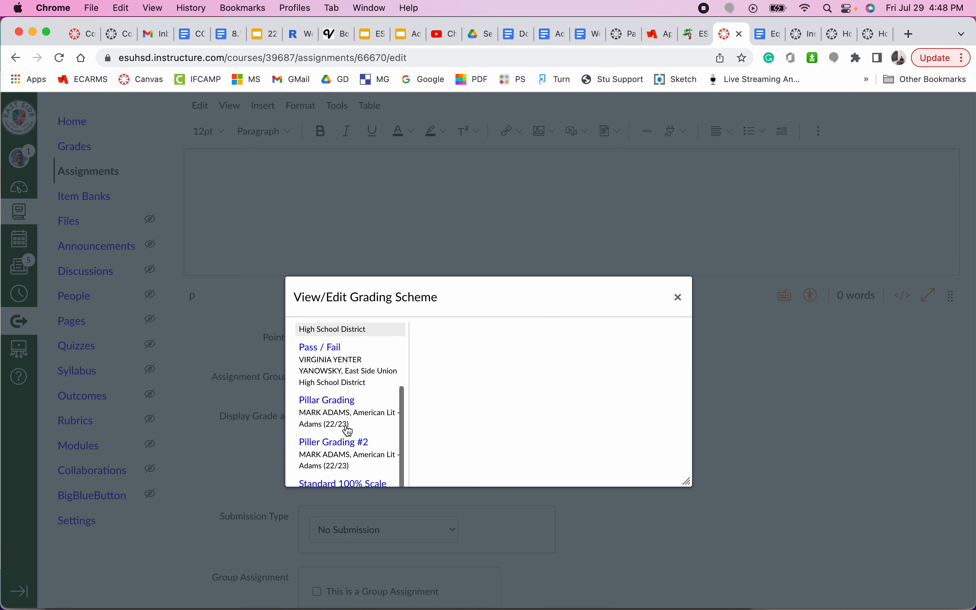
left_click(351, 441)
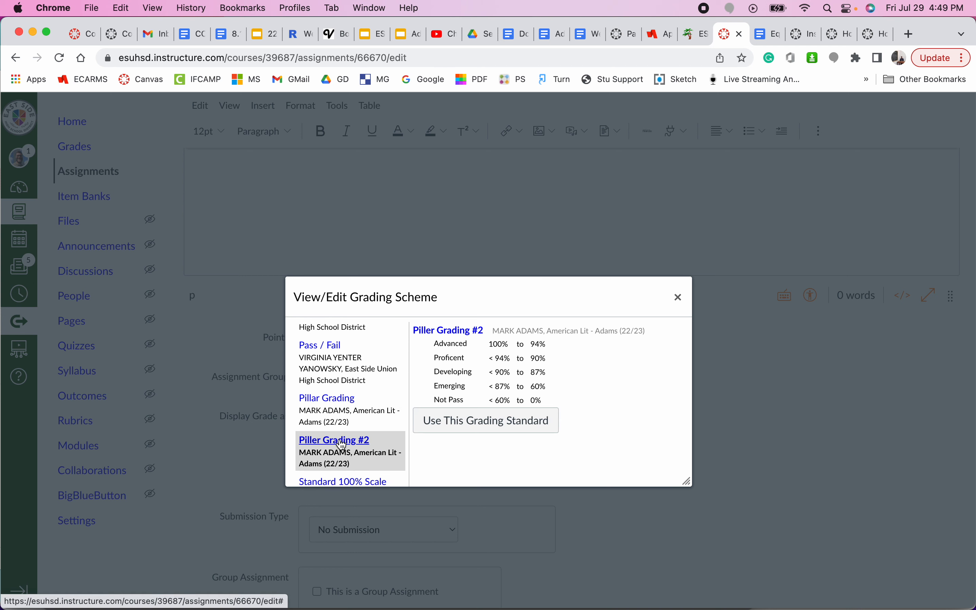
left_click(495, 422)
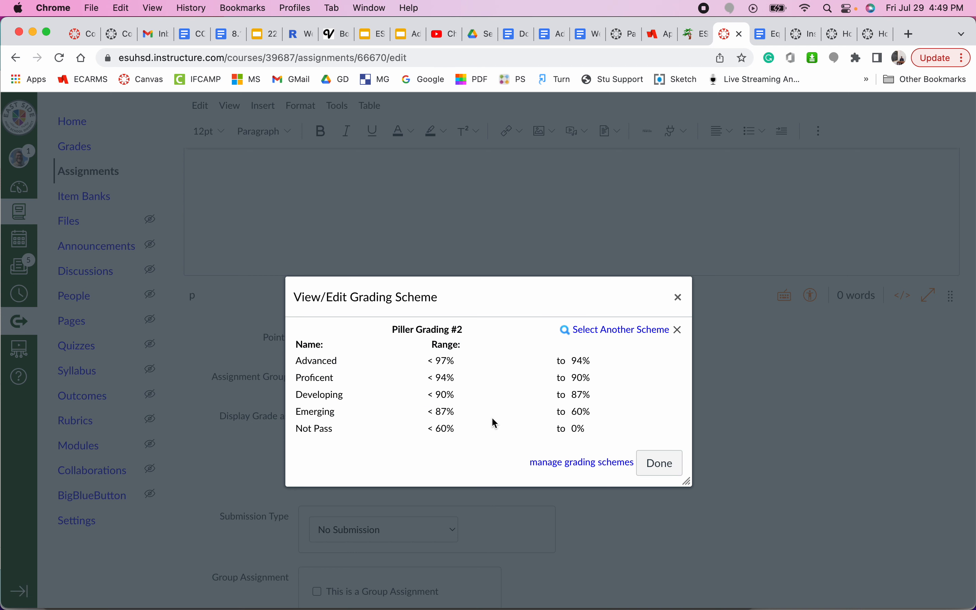
left_click(656, 463)
scroll(653, 459, "down", 10)
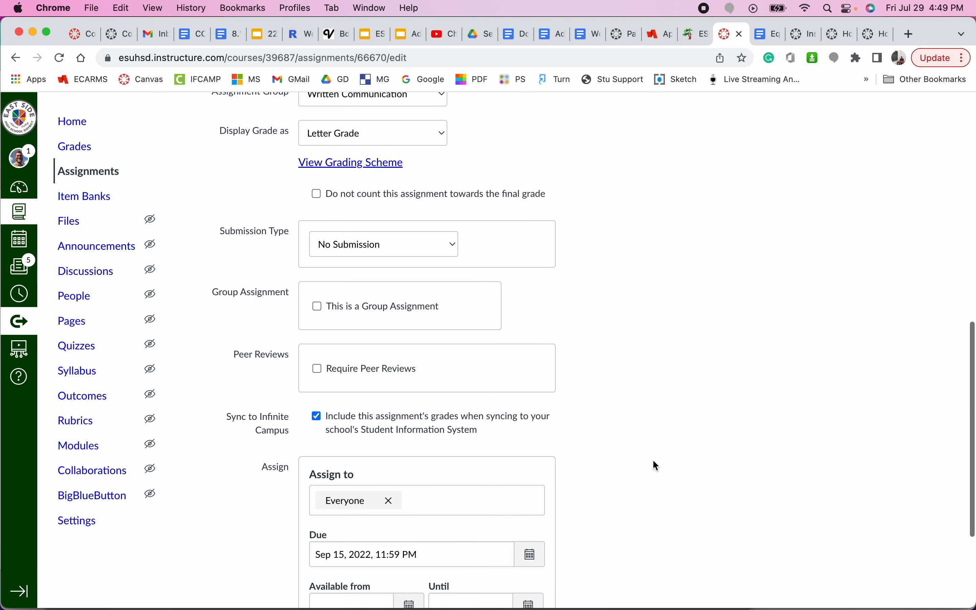
left_click(940, 546)
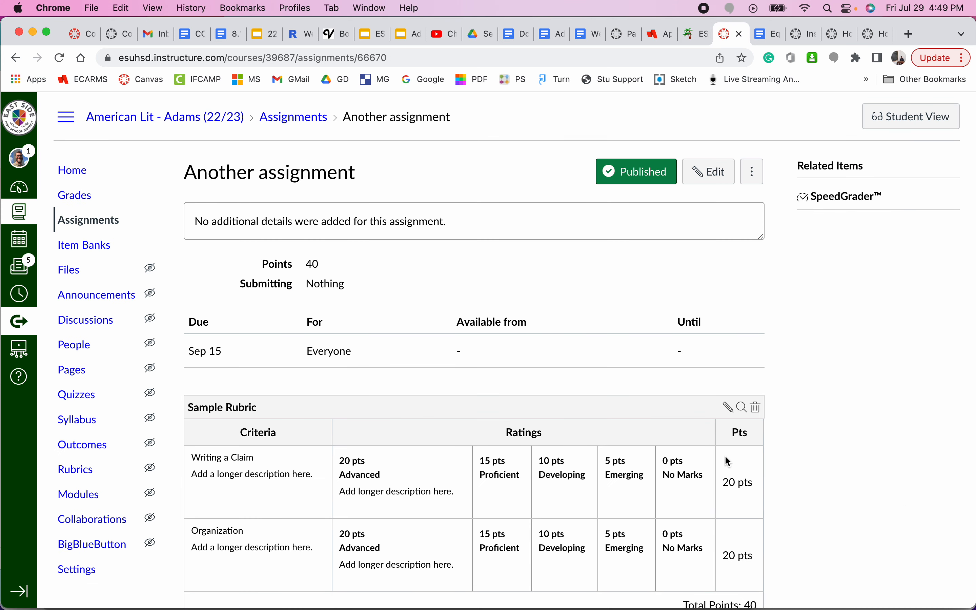
Step: Look over the saved assignment page and its Sample Rubric, then reopen 'Another assignment' for editing
scroll(724, 454, "down", 1)
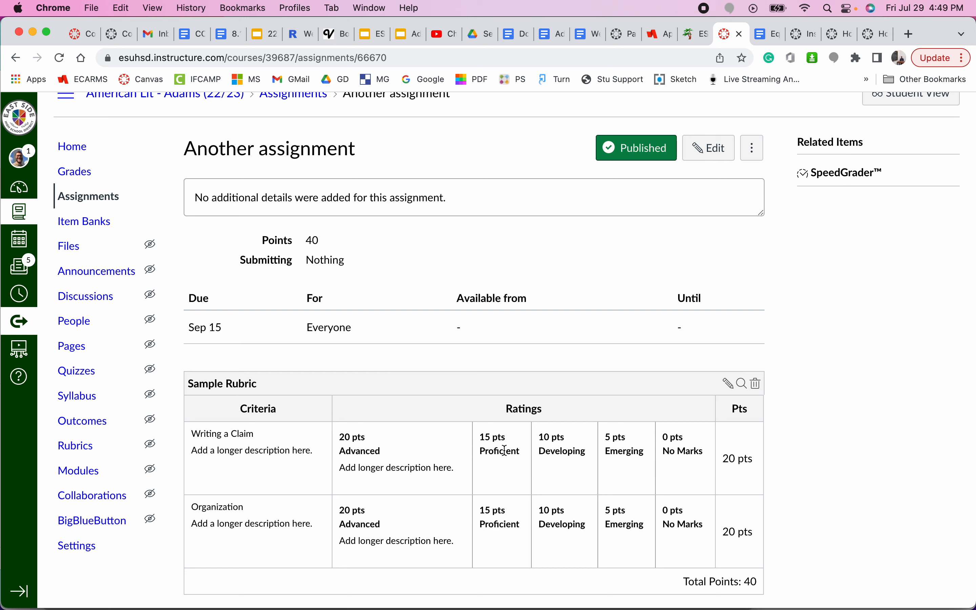
scroll(505, 450, "up", 1)
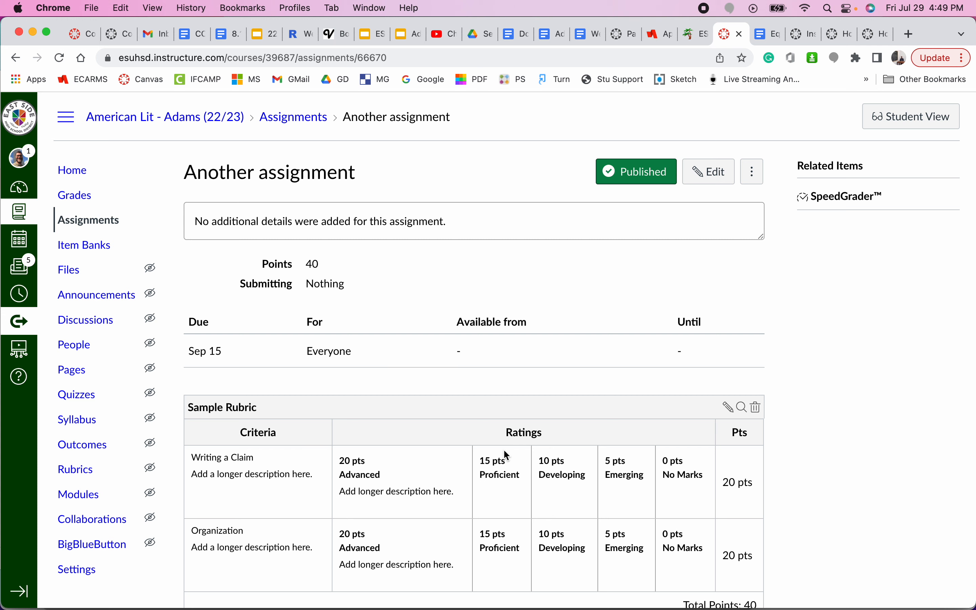
scroll(504, 451, "down", 2)
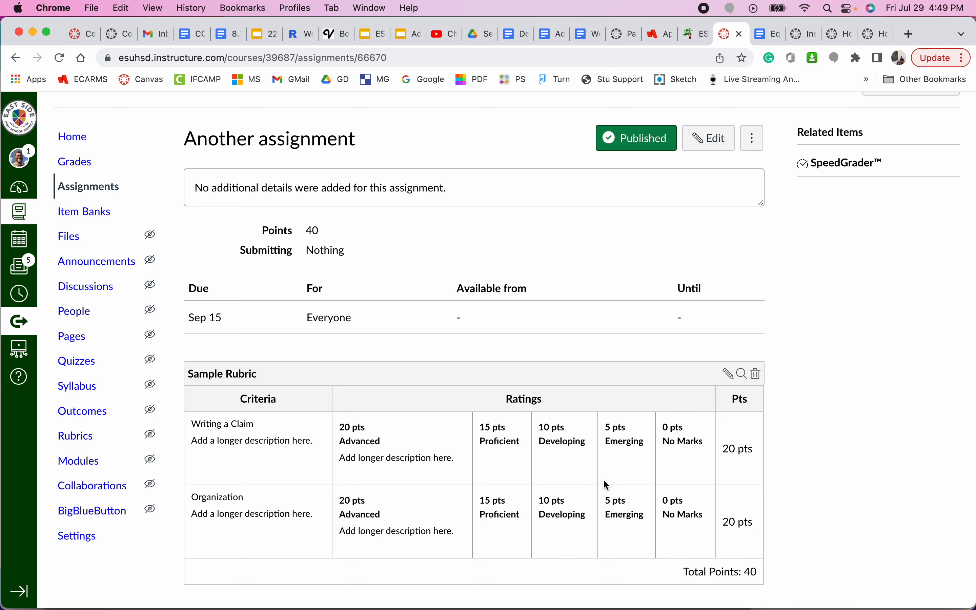
left_click(703, 139)
scroll(659, 495, "down", 5)
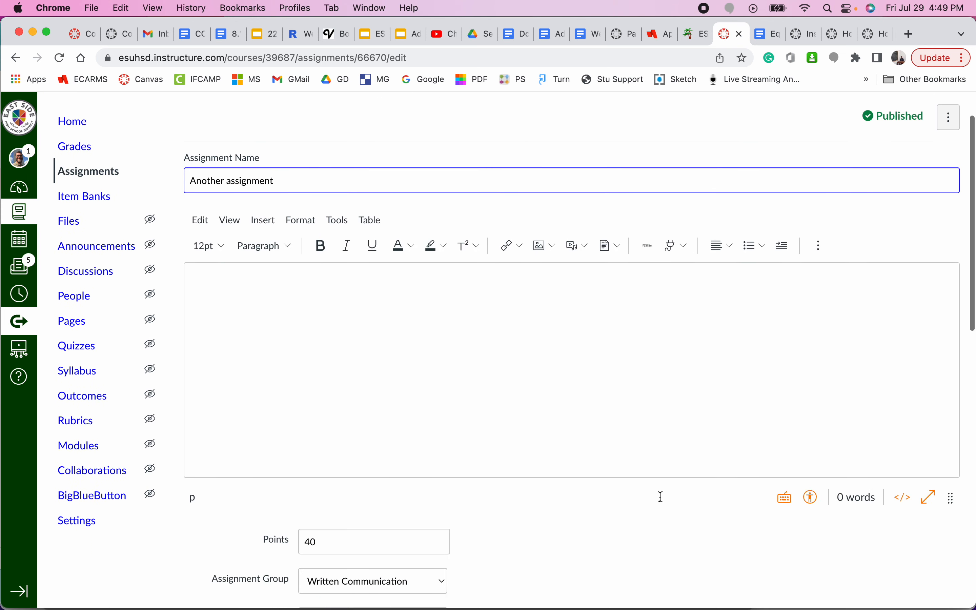
left_click(351, 401)
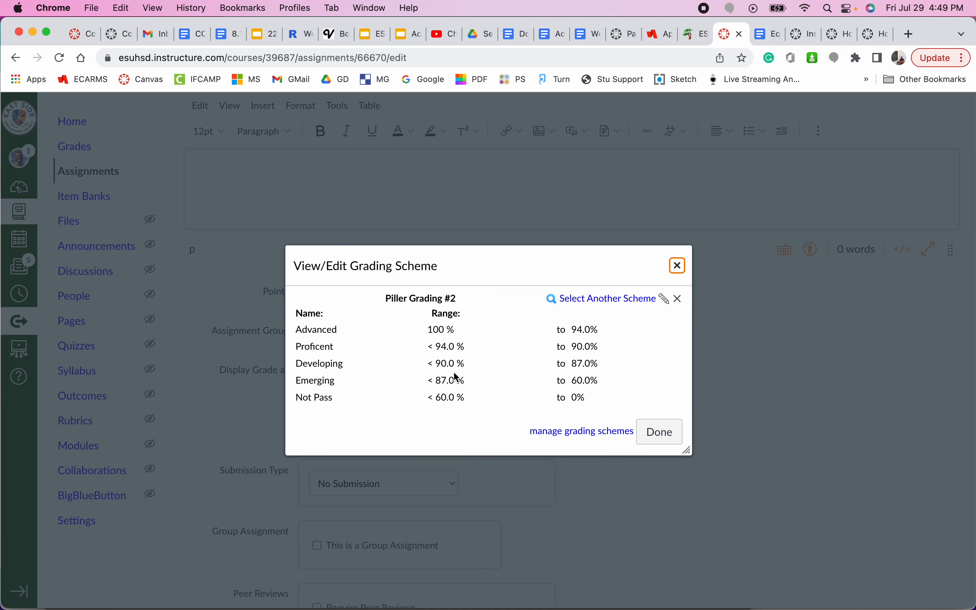
double_click(306, 329)
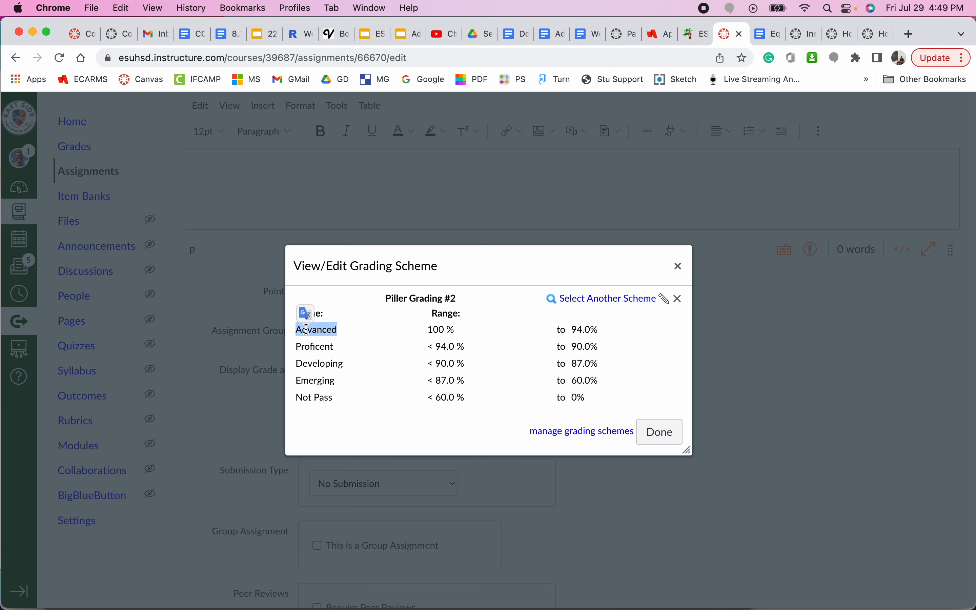
double_click(303, 347)
left_click(305, 365)
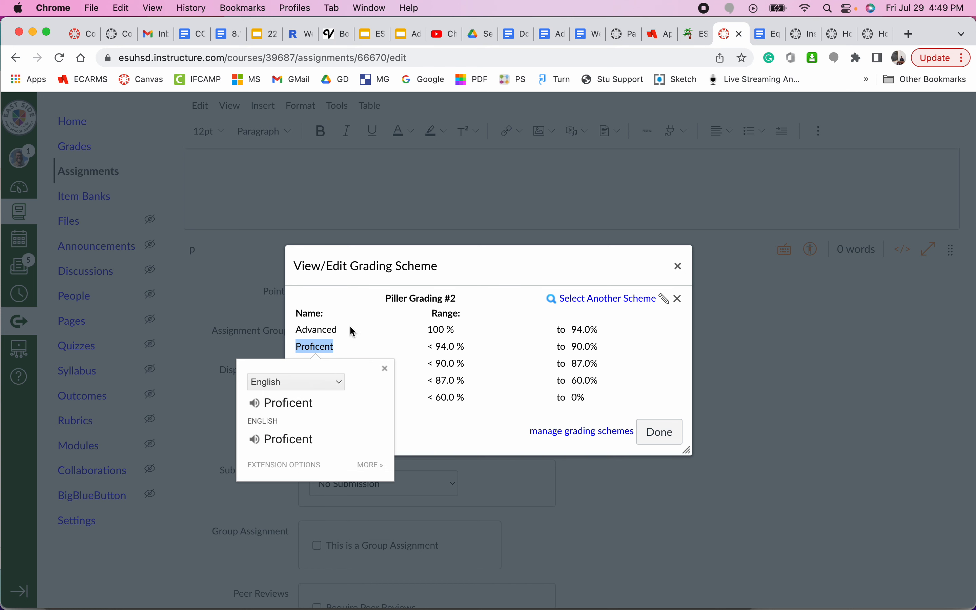
left_click(371, 337)
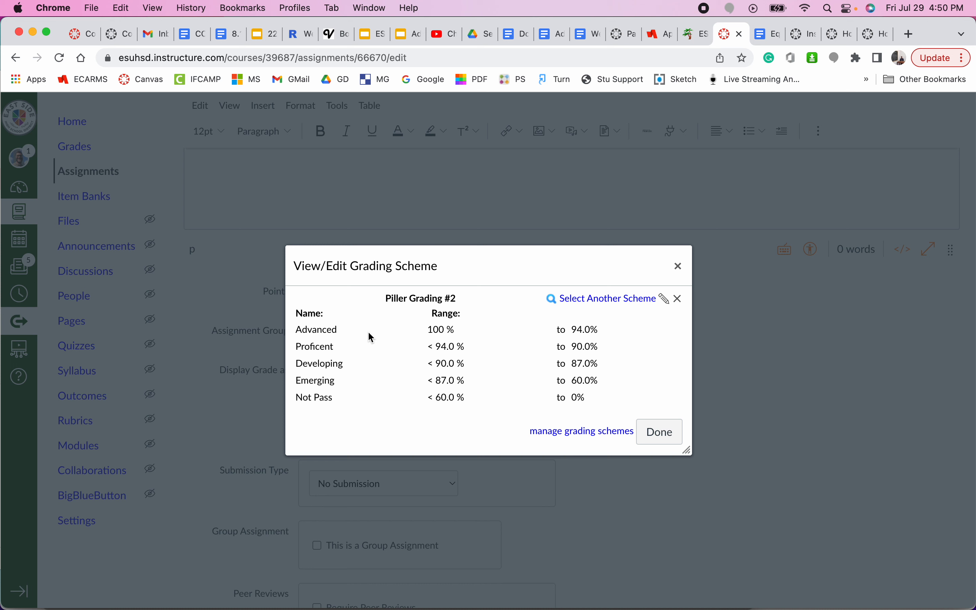
left_click(660, 432)
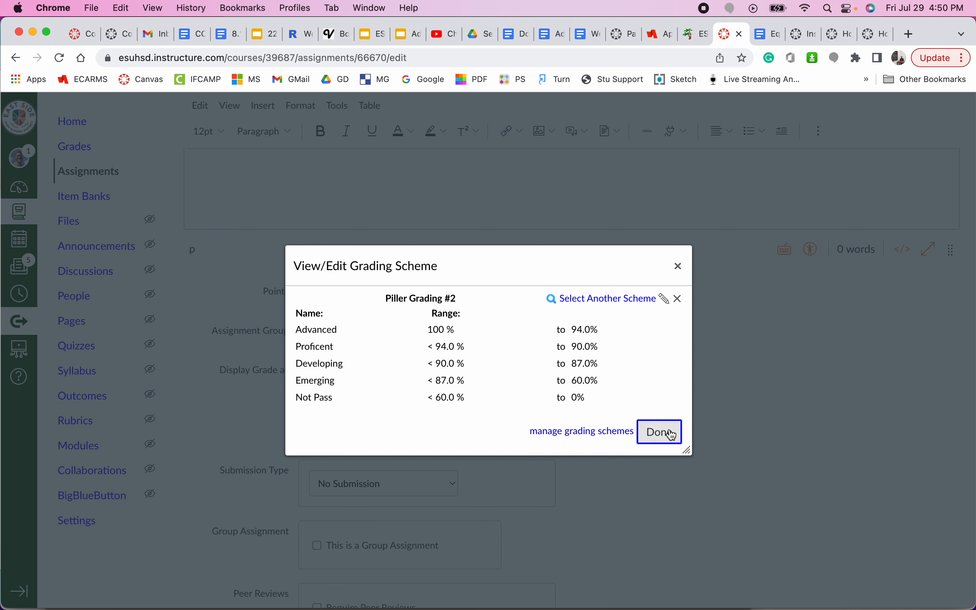
left_click(375, 432)
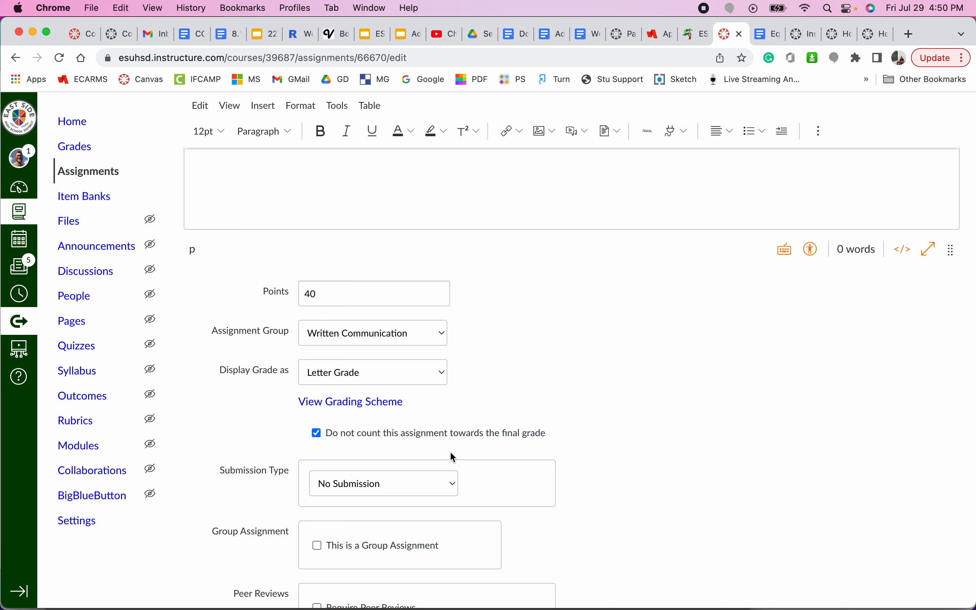
Step: Uncheck 'Do not count this assignment towards the final grade' and save the assignment
left_click(360, 436)
scroll(481, 402, "down", 10)
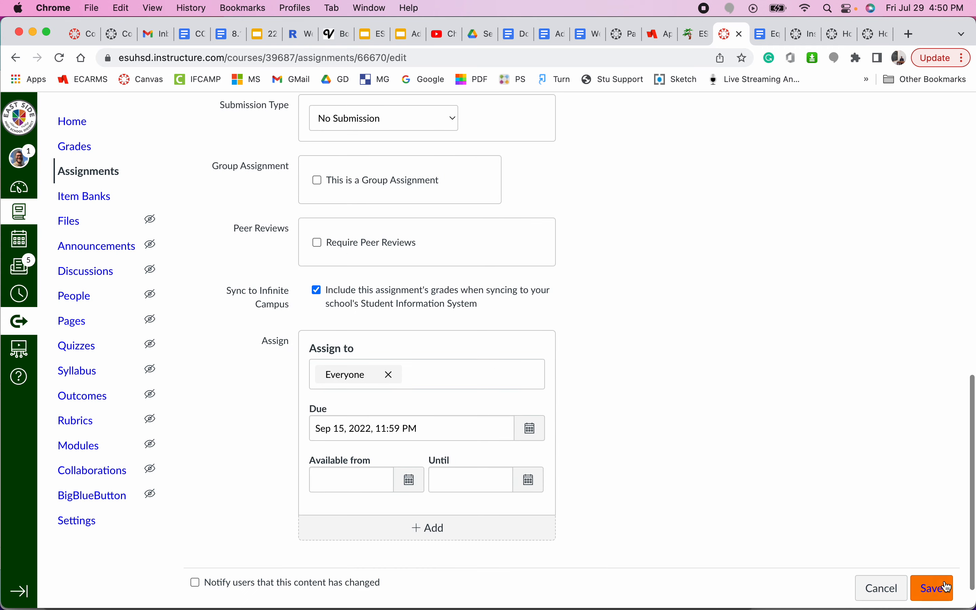
left_click(944, 596)
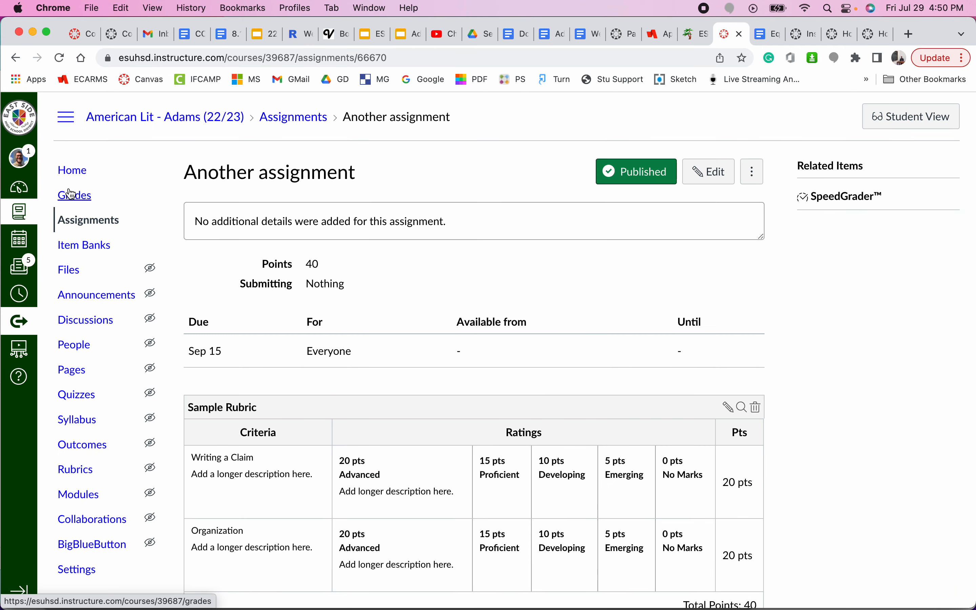
Step: Go to the course Home page, then bring up the 'How do I use grading schemes in a course?' guide
left_click(75, 176)
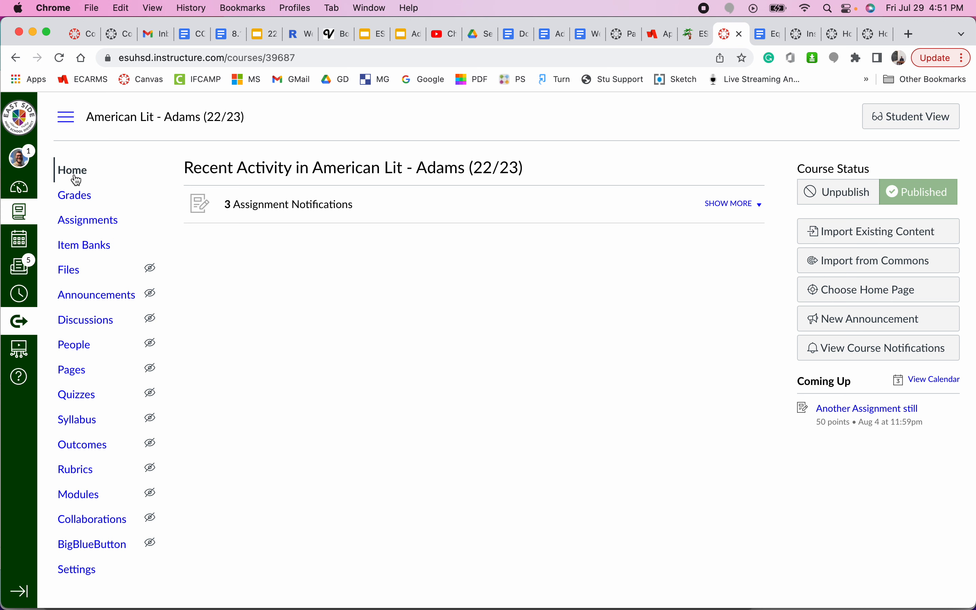
left_click(803, 36)
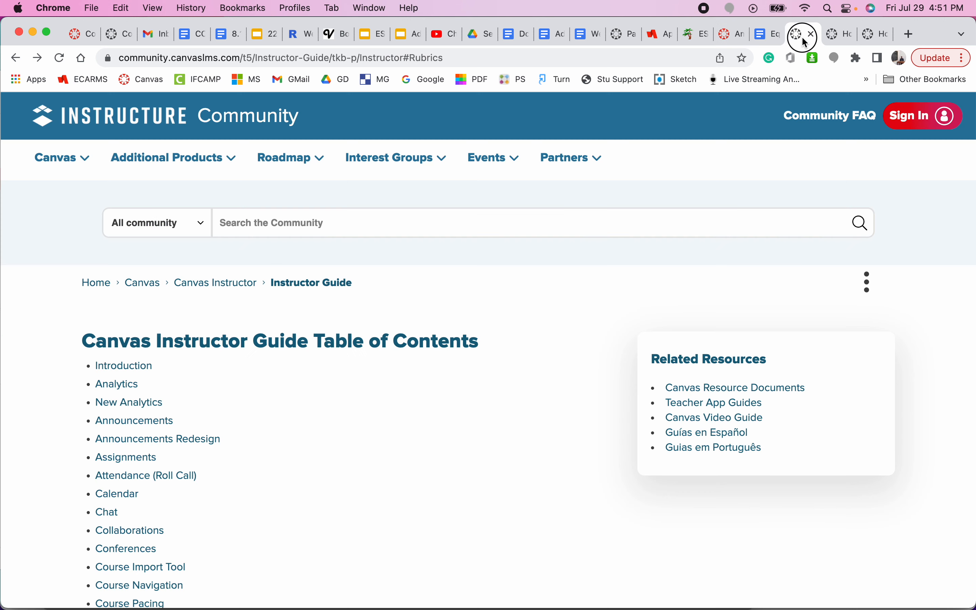
left_click(831, 36)
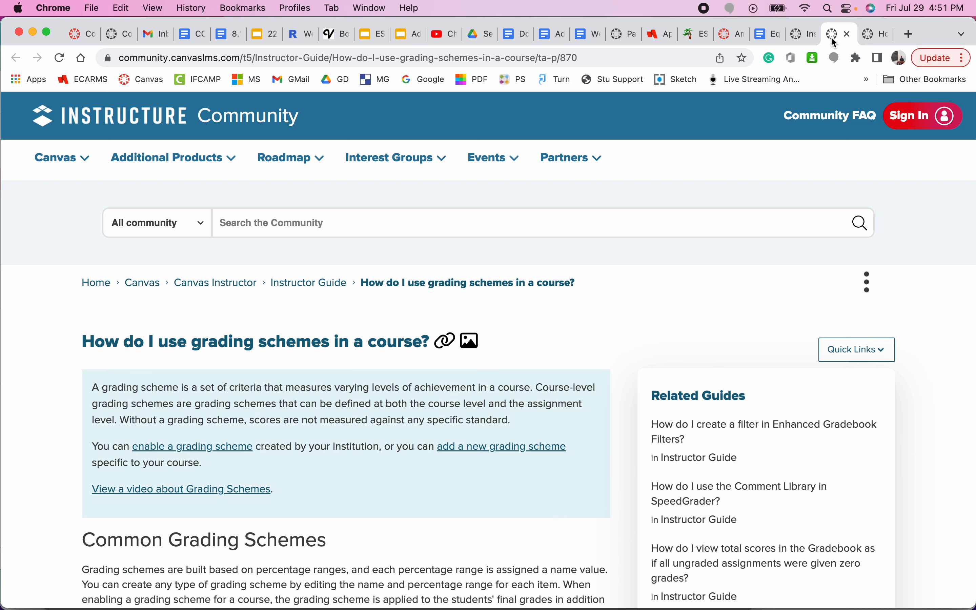